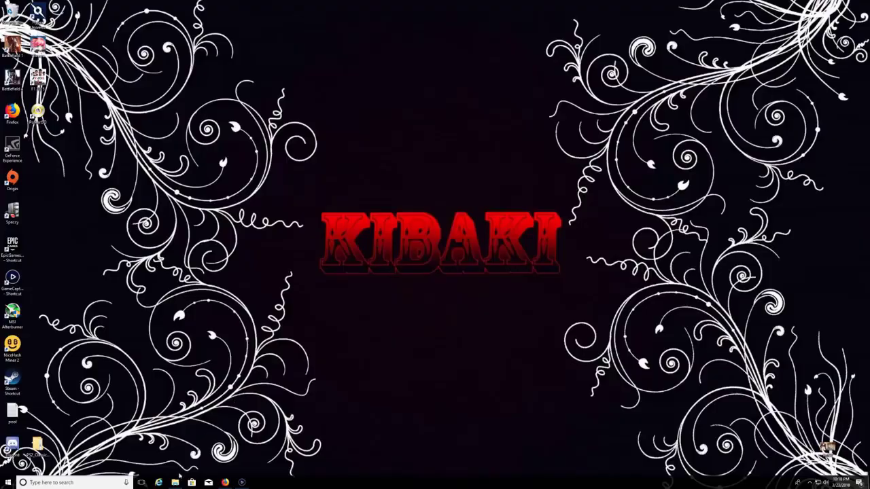
# Open File Explorer on the Music folder, showing the BLUS31369 game folder and PS3xploit-resigner-2.0.0.
pyautogui.click(174, 483)
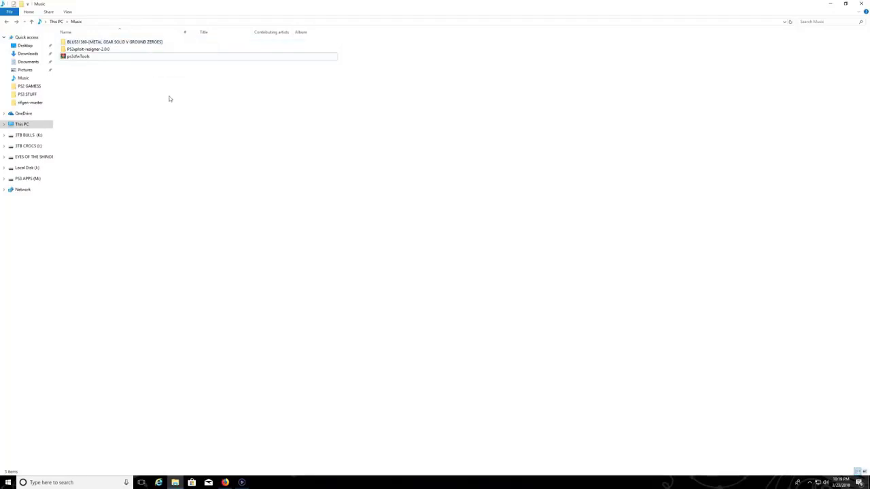
# Refresh the Music folder and extract the ps3cfwTools archive into it.
pyautogui.moveTo(159, 43)
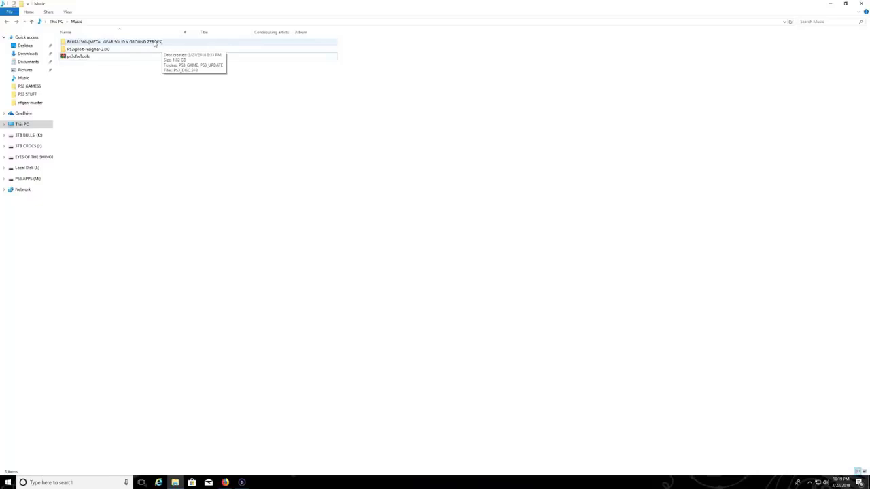
pyautogui.rightClick(138, 102)
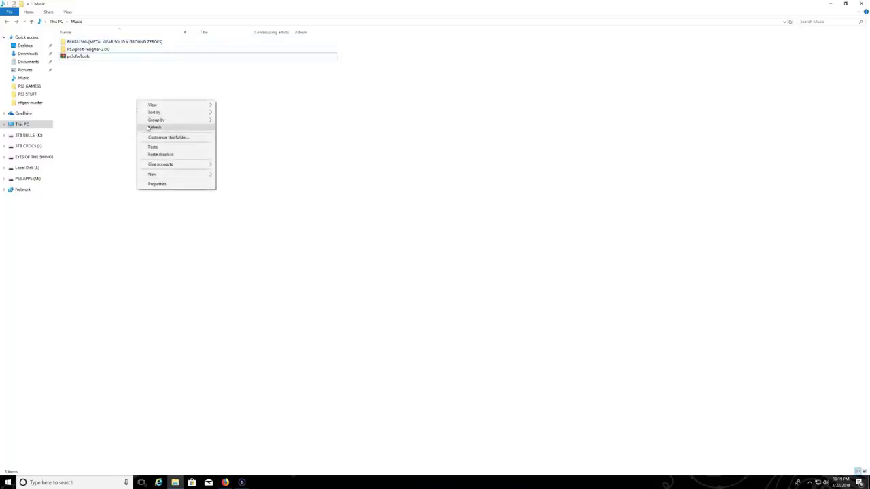
pyautogui.click(149, 128)
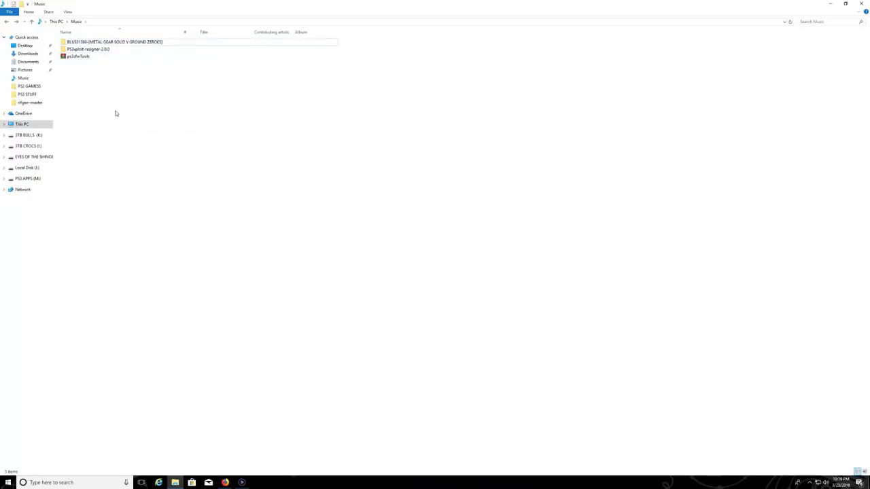
pyautogui.rightClick(81, 59)
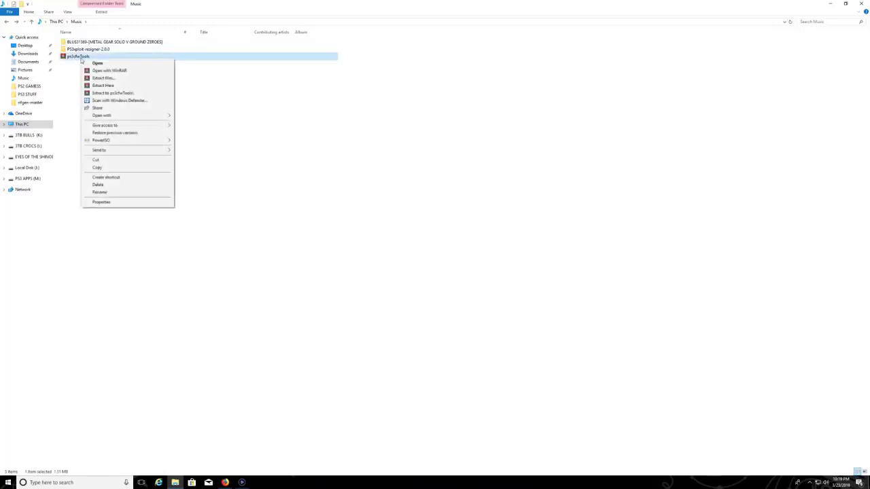
pyautogui.click(113, 86)
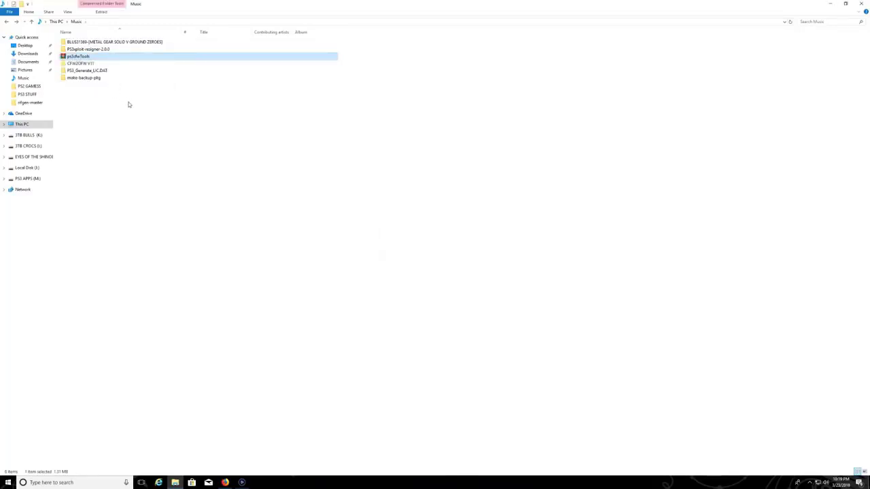
pyautogui.click(129, 105)
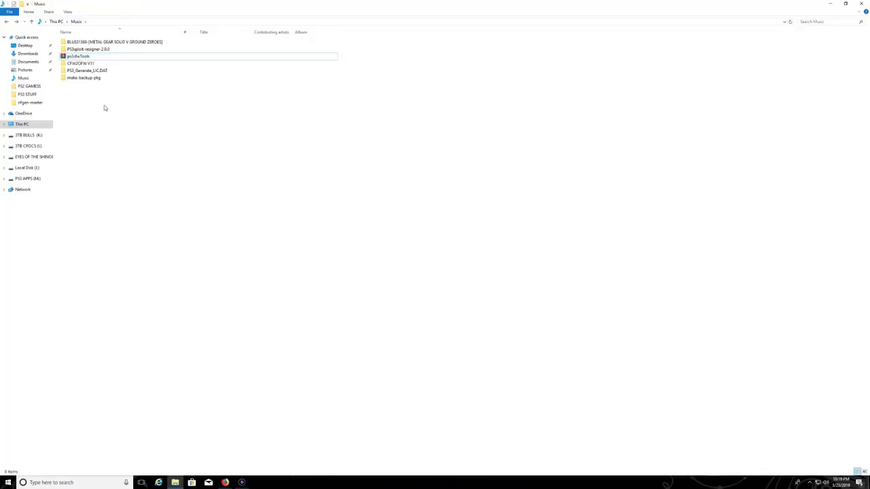
pyautogui.moveTo(92, 97); pyautogui.dragTo(91, 64)
pyautogui.click(104, 109)
# Open the PS3_GAME folder inside the BLUS31369 Metal Gear Solid V folder.
pyautogui.moveTo(89, 67)
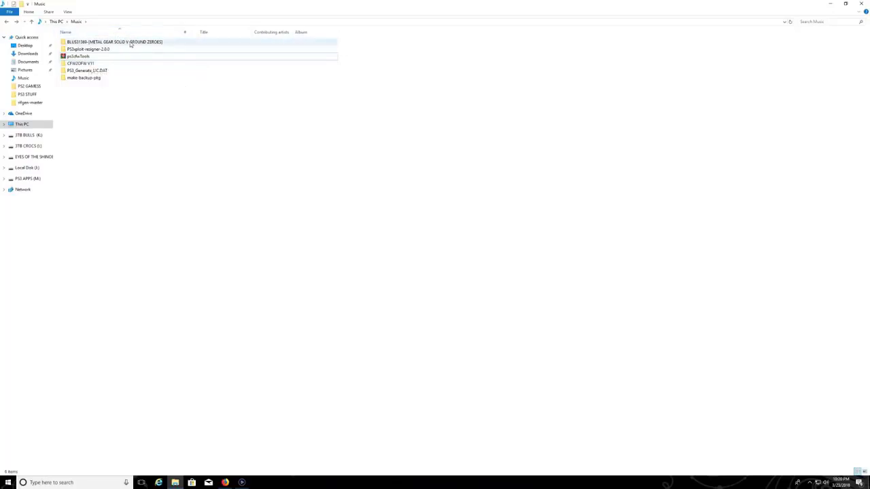
pyautogui.moveTo(131, 44)
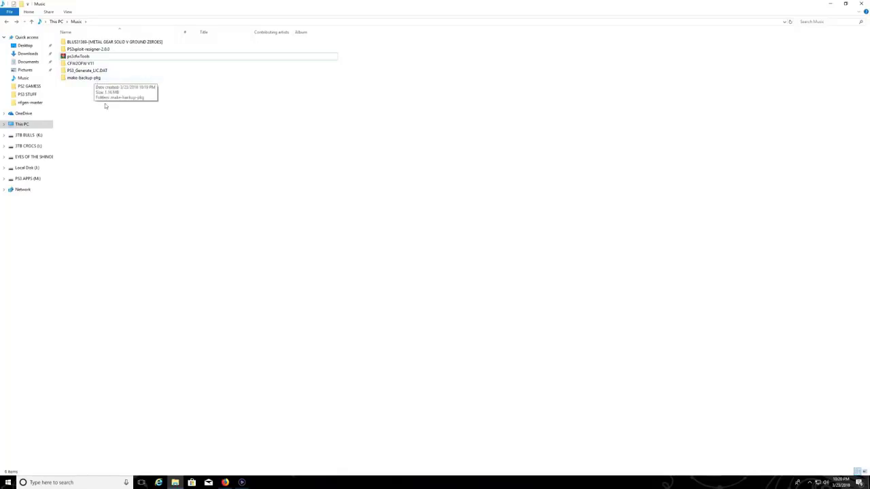
pyautogui.doubleClick(124, 45)
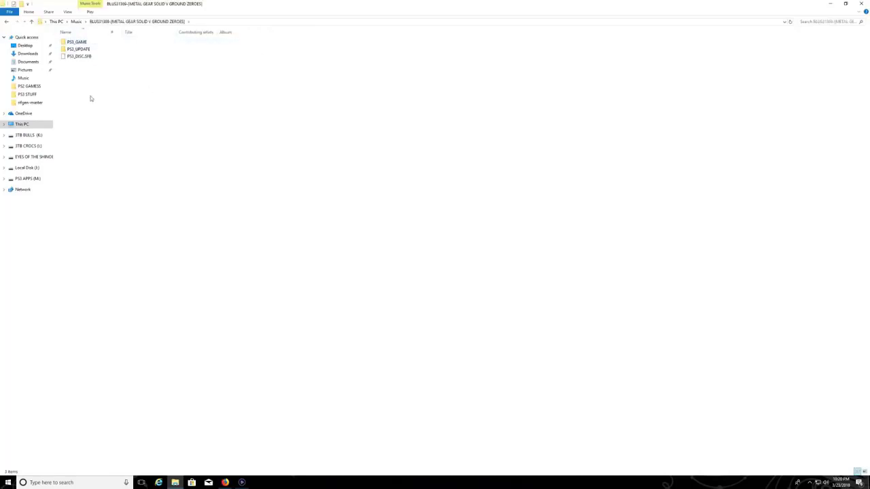
pyautogui.doubleClick(74, 44)
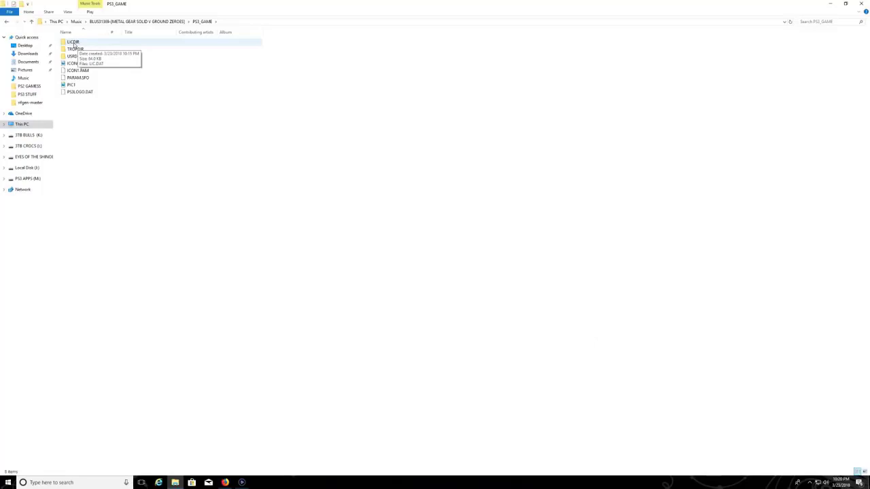
# Delete the old LICDIR folder from PS3_GAME and return to Music.
pyautogui.rightClick(75, 43)
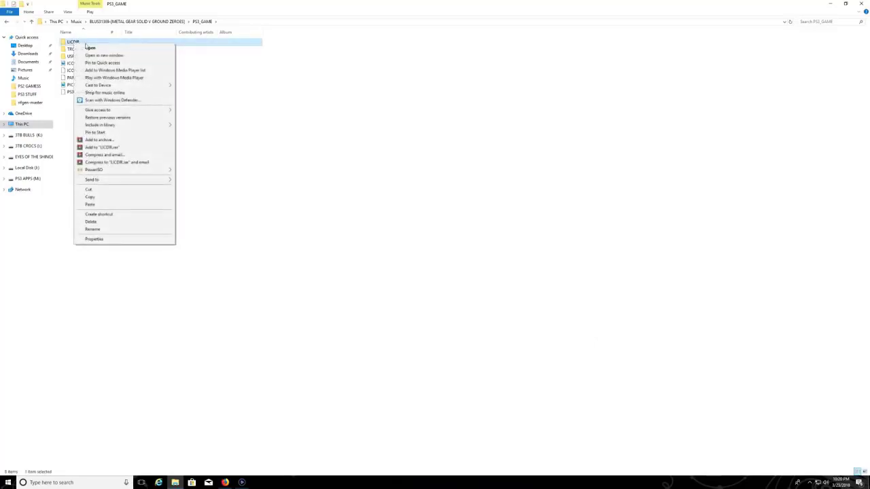
pyautogui.click(102, 221)
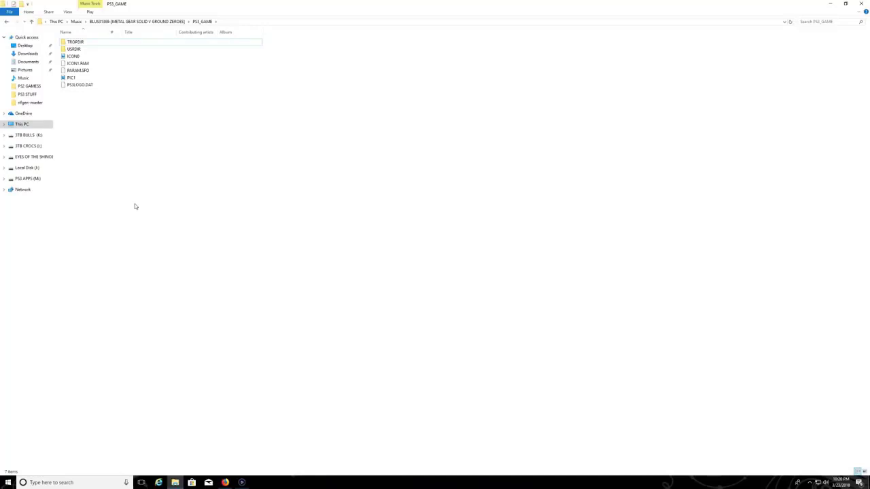
pyautogui.click(7, 23)
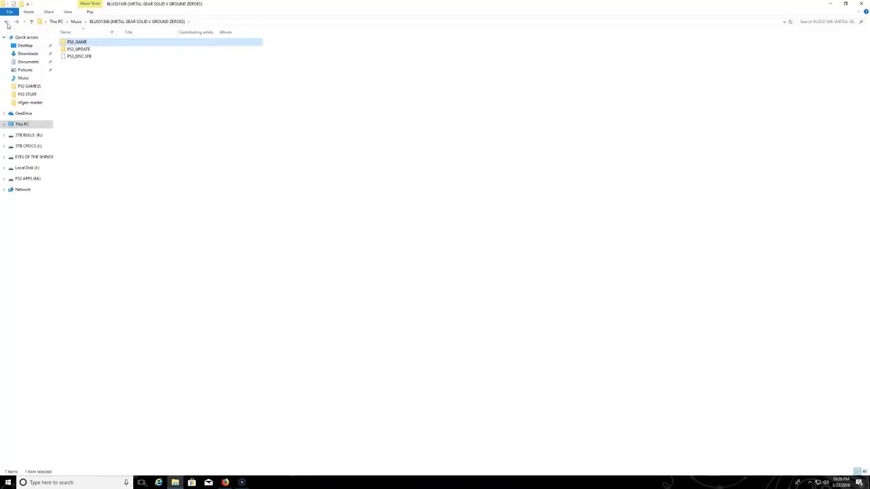
pyautogui.click(7, 23)
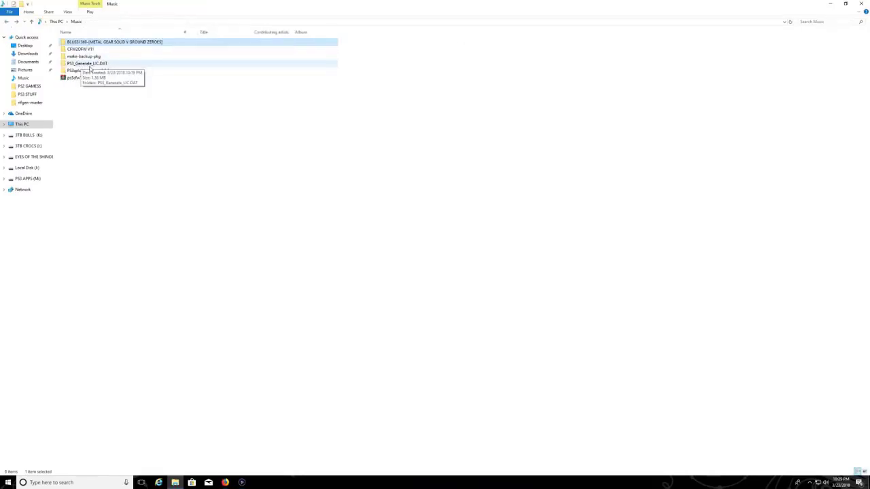
# Open the PS3_Generate_LIC.DAT folder and its inner subfolder in a second window.
pyautogui.rightClick(96, 66)
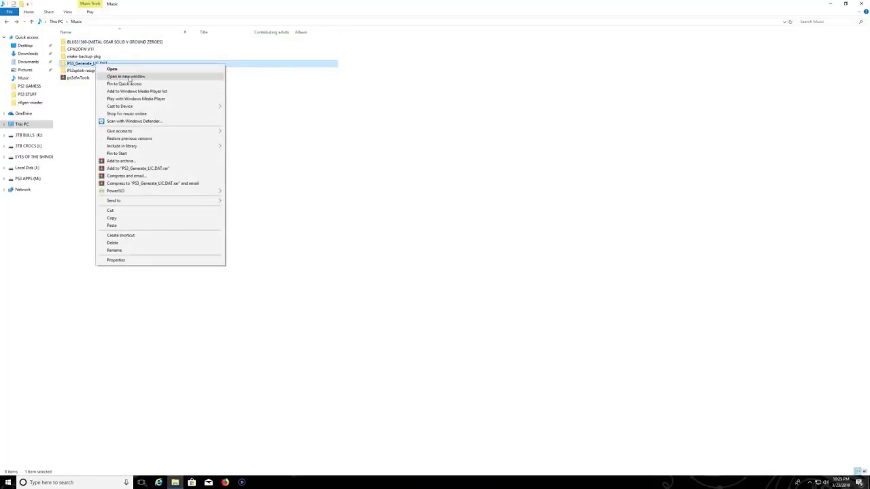
pyautogui.click(129, 77)
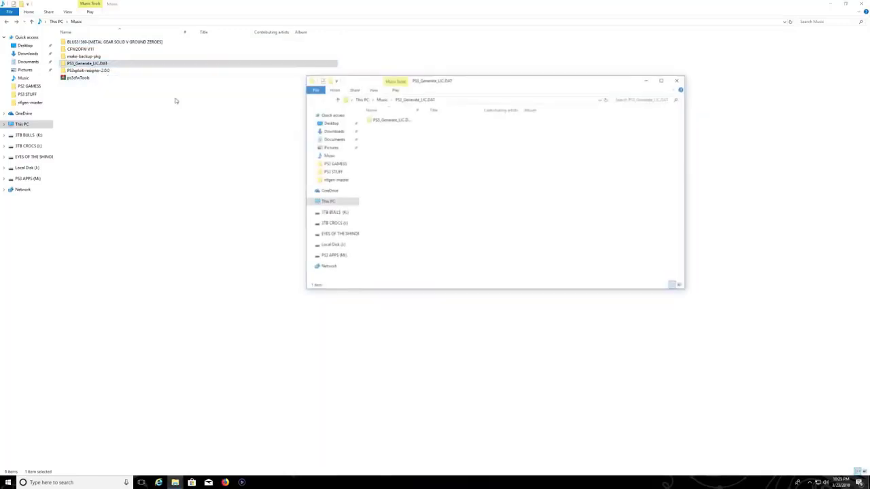
pyautogui.doubleClick(396, 122)
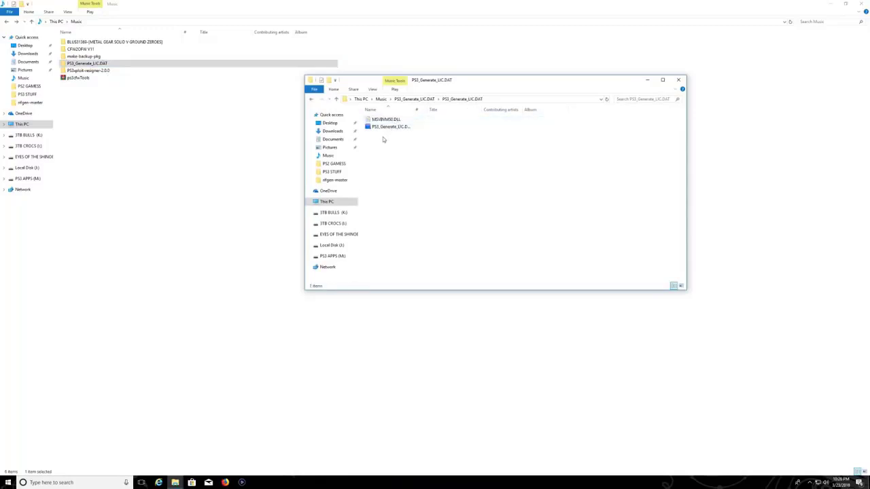
# Generate a new LIC.DAT by dropping PS3_GAME onto PS3 Generate LIC.DAT, then close it.
pyautogui.doubleClick(388, 129)
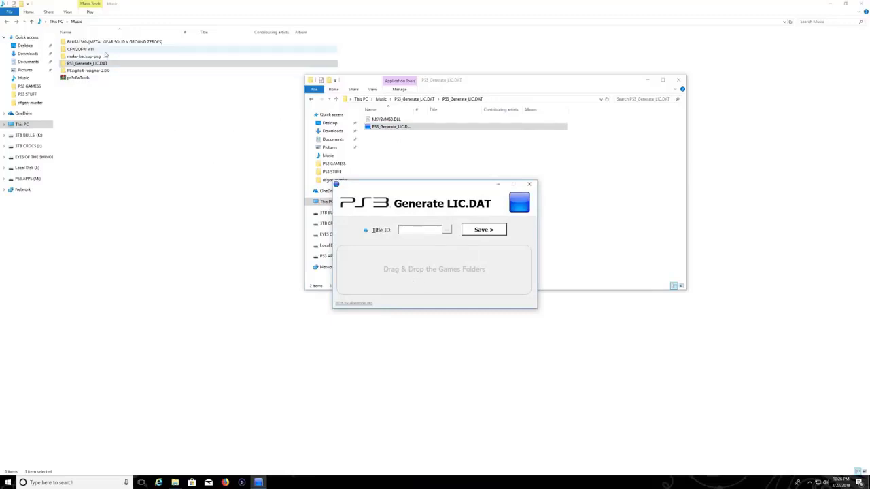
pyautogui.doubleClick(126, 44)
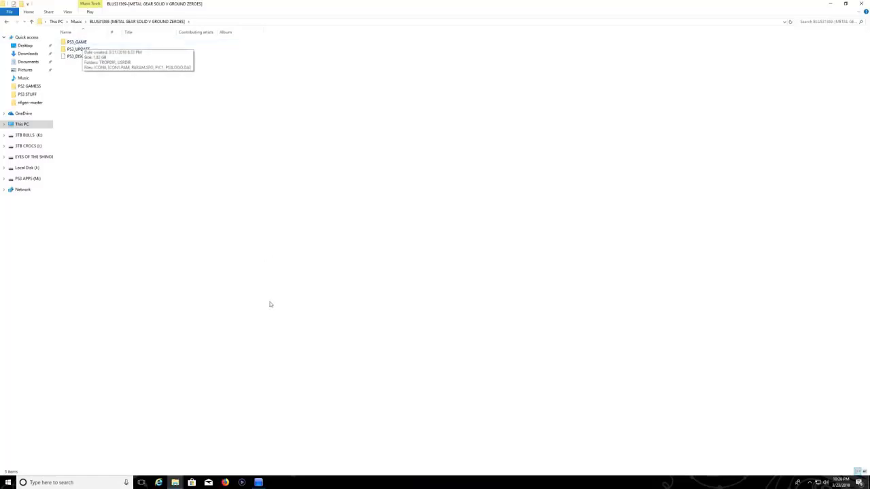
pyautogui.click(263, 482)
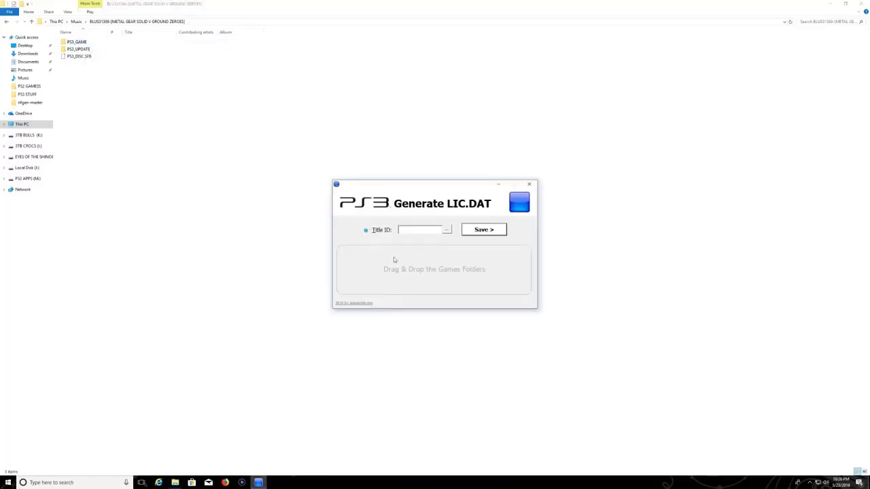
pyautogui.moveTo(74, 42)
pyautogui.mouseDown()
pyautogui.moveTo(176, 82)
pyautogui.moveTo(431, 272)
pyautogui.moveTo(425, 265)
pyautogui.mouseUp()
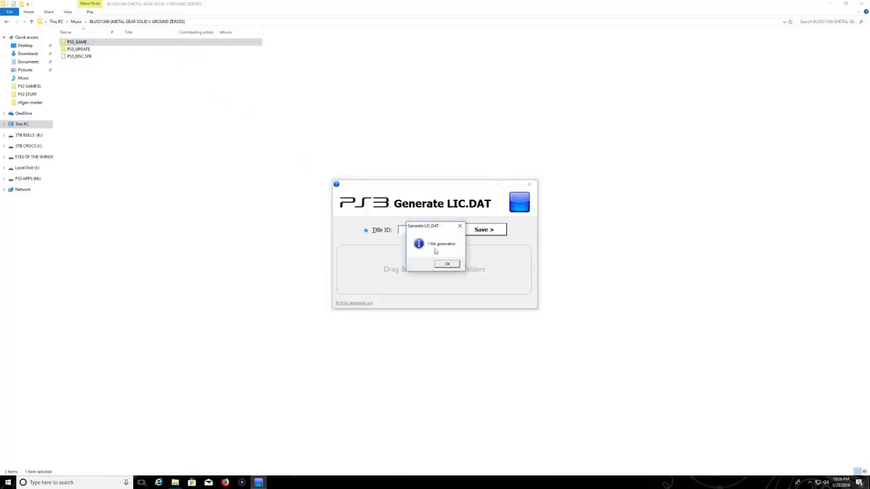
pyautogui.click(448, 265)
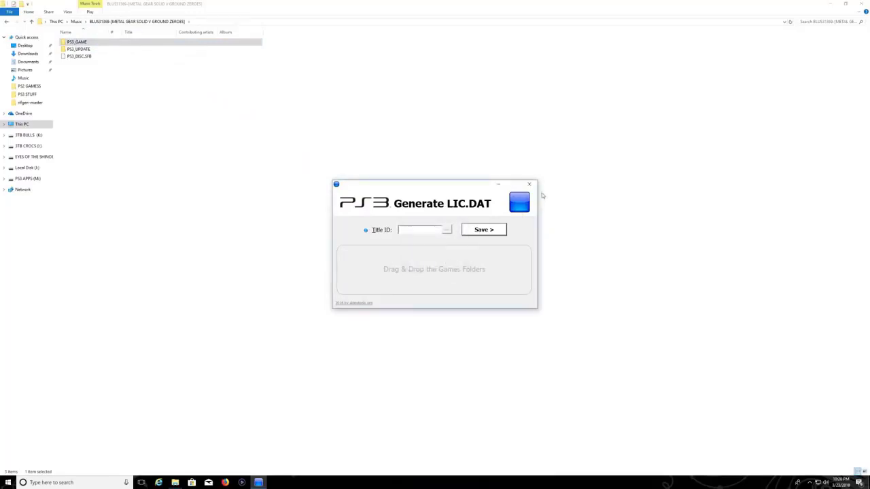
pyautogui.click(529, 184)
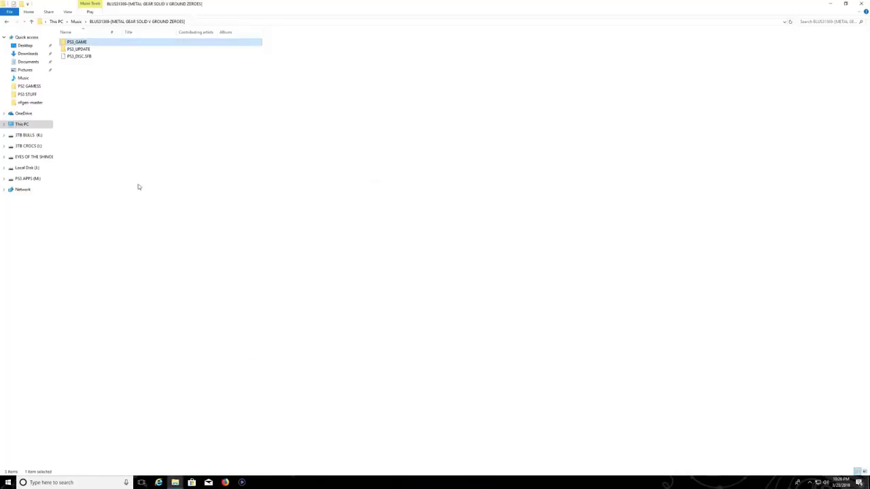
# Check the new LIC.DAT in LICDIR, return to Music and close the generator's folder window.
pyautogui.moveTo(84, 45)
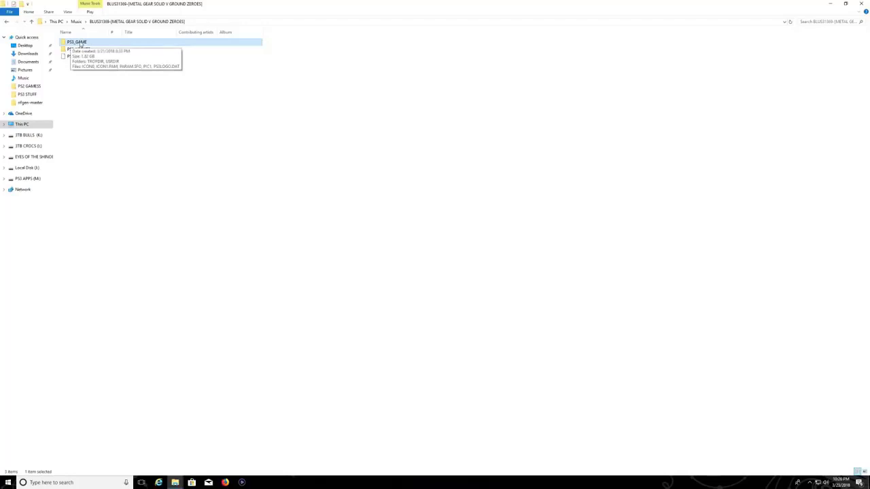
pyautogui.doubleClick(81, 45)
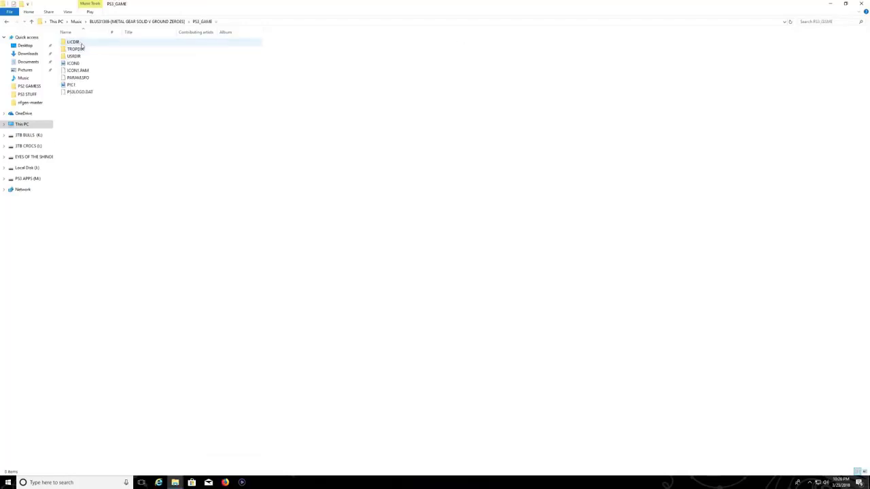
pyautogui.doubleClick(74, 42)
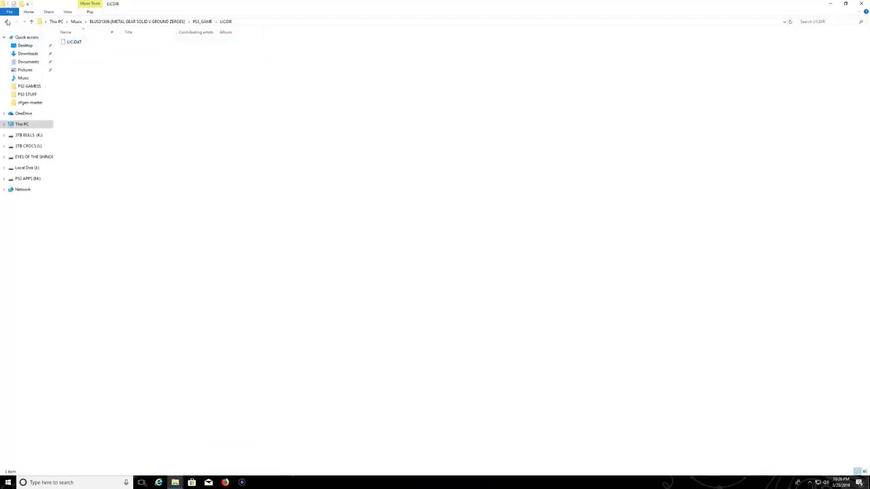
pyautogui.click(8, 23)
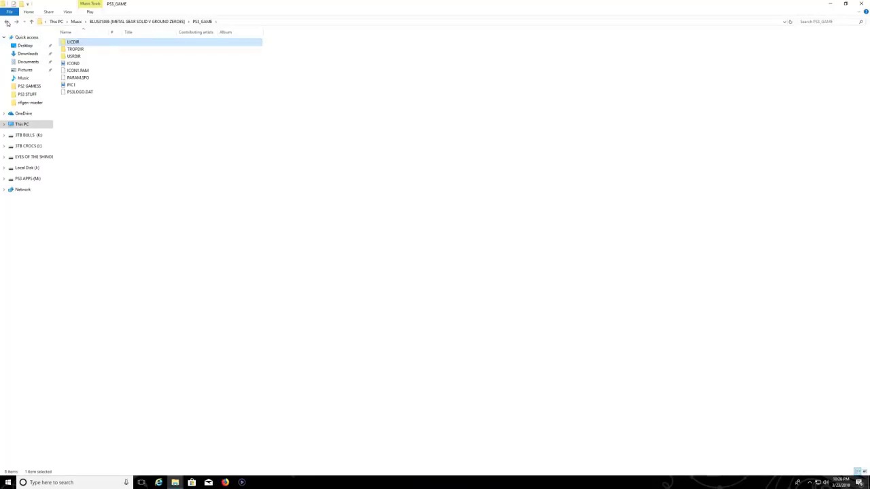
pyautogui.click(7, 23)
pyautogui.click(8, 23)
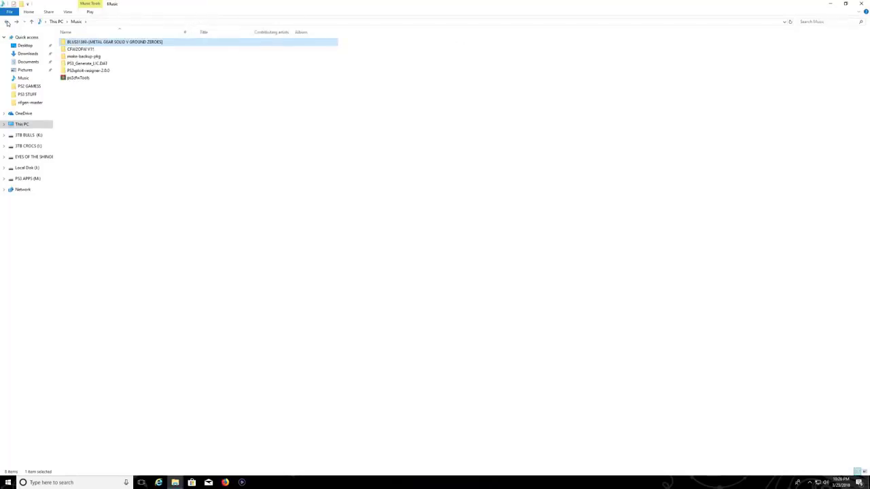
pyautogui.moveTo(176, 480)
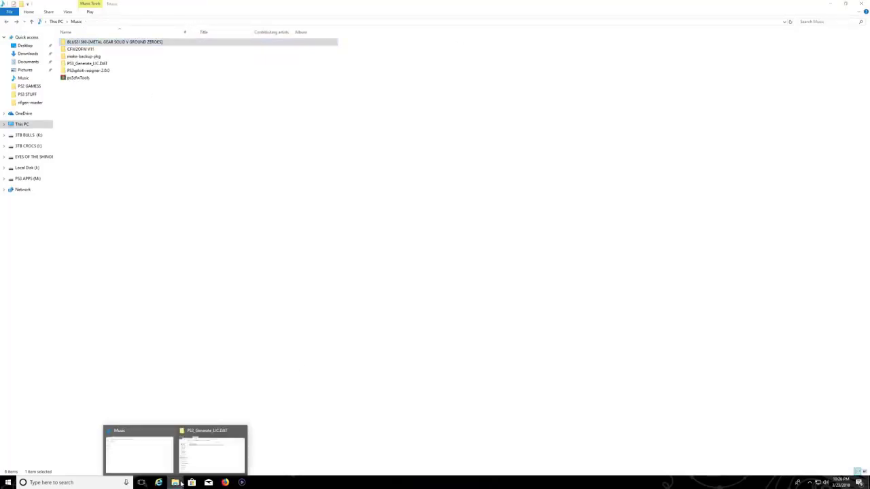
pyautogui.click(240, 428)
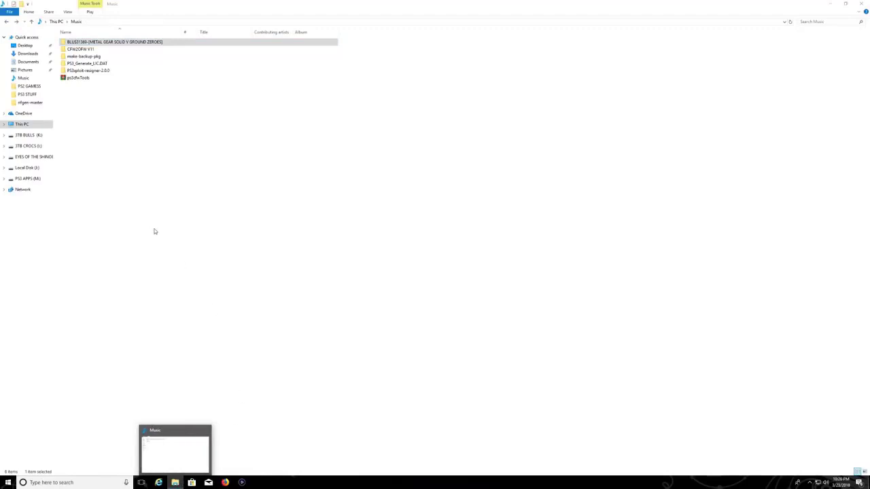
pyautogui.click(138, 178)
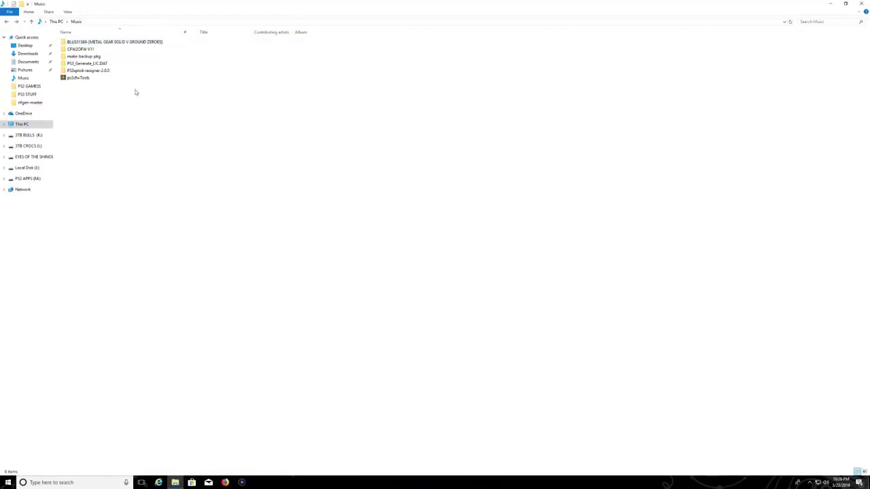
# Copy the PS3_GAME folder from BLUS31369 and return to Music.
pyautogui.doubleClick(115, 42)
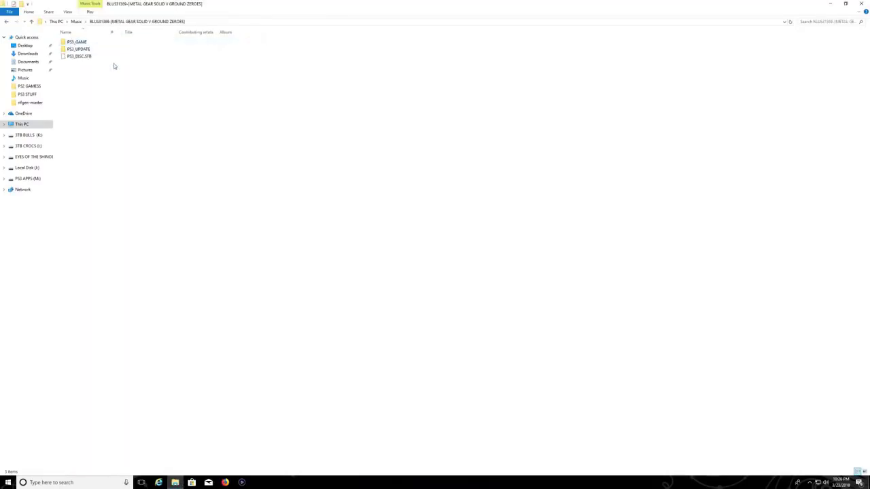
pyautogui.rightClick(80, 44)
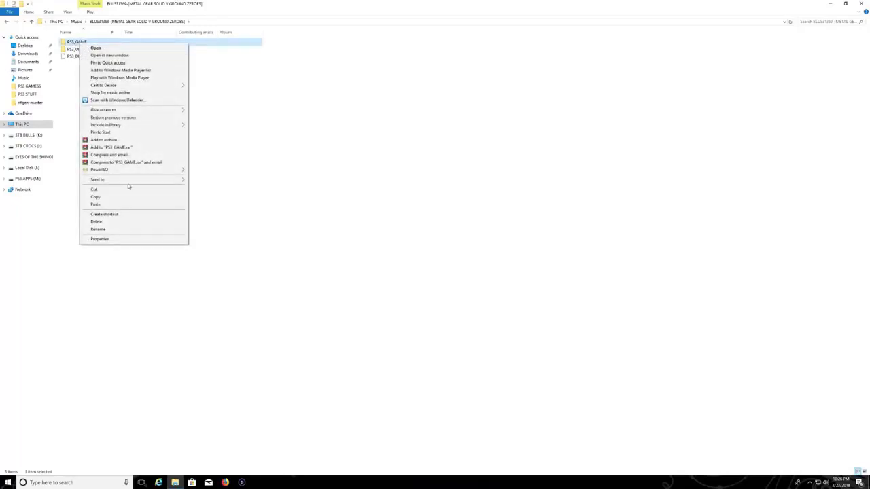
pyautogui.click(105, 198)
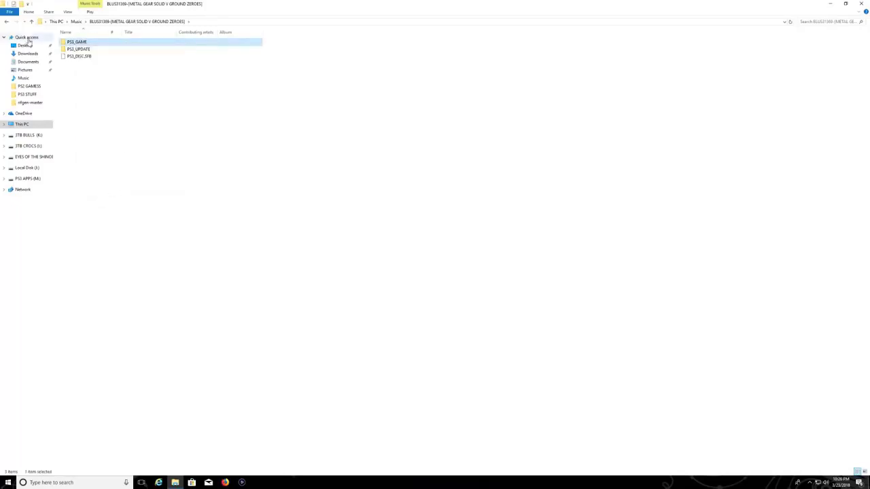
pyautogui.click(8, 22)
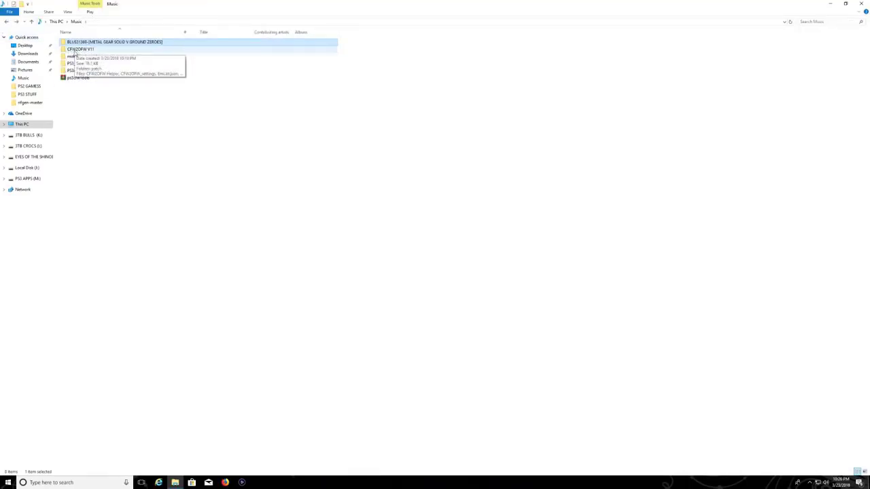
# Paste PS3_GAME into CFW2OFW V11 and convert it from BLUS31369 to NPUB31369 with CFW2OFW Helper.
pyautogui.doubleClick(79, 52)
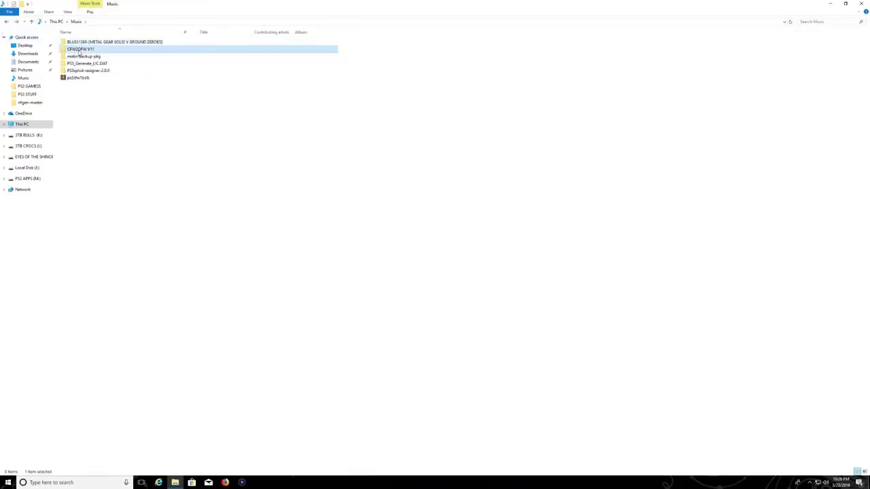
pyautogui.rightClick(111, 115)
pyautogui.click(122, 158)
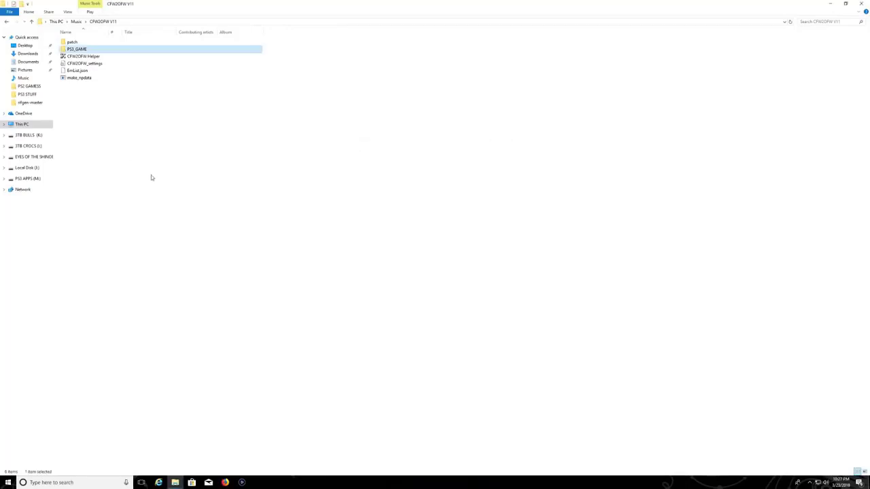
pyautogui.moveTo(78, 50); pyautogui.dragTo(90, 57)
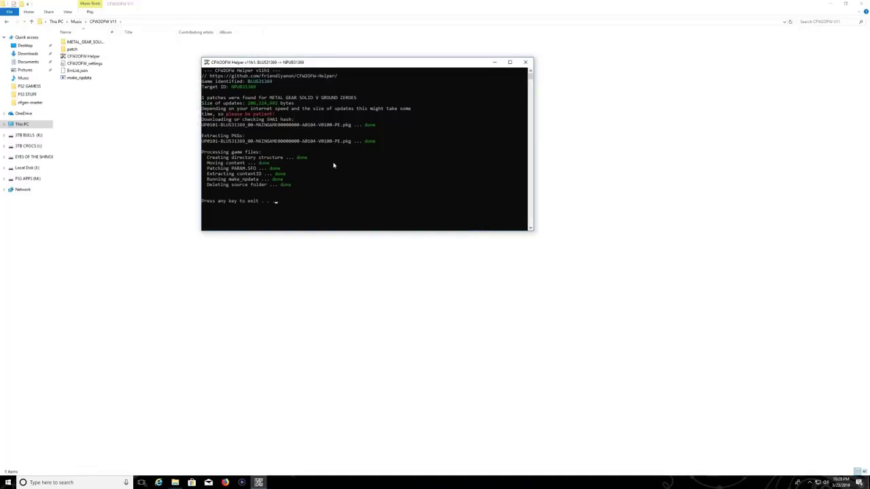
pyautogui.press('Return')
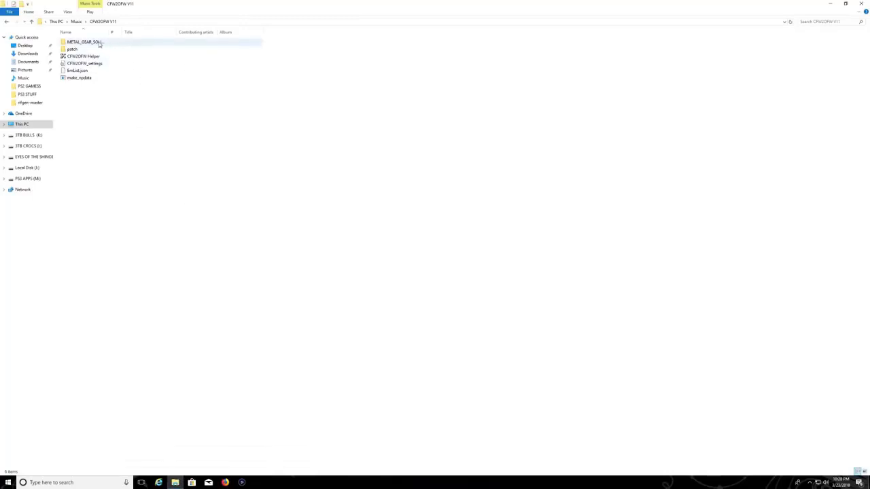
# Cut BLUS31369 and NPUB31369 from METAL_GEAR_SOLID_V_GROUND_ZEROES_(BLUS31369), then return to Music.
pyautogui.moveTo(110, 32); pyautogui.dragTo(186, 32)
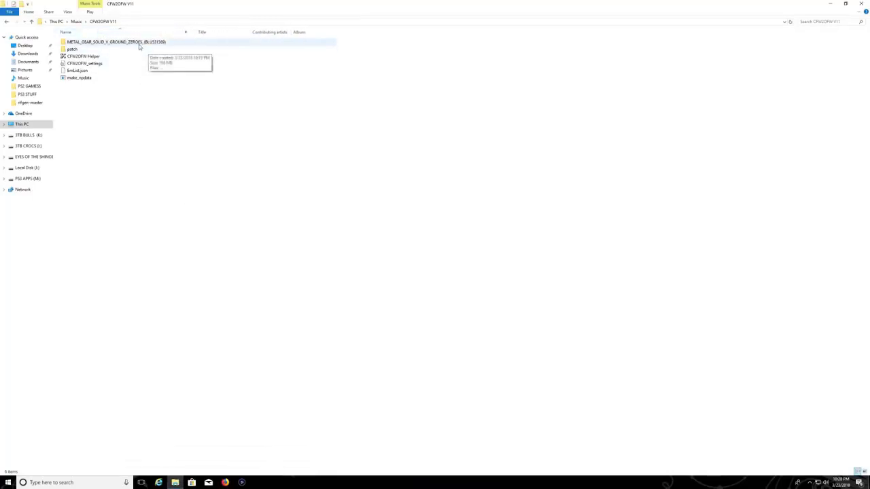
pyautogui.doubleClick(136, 42)
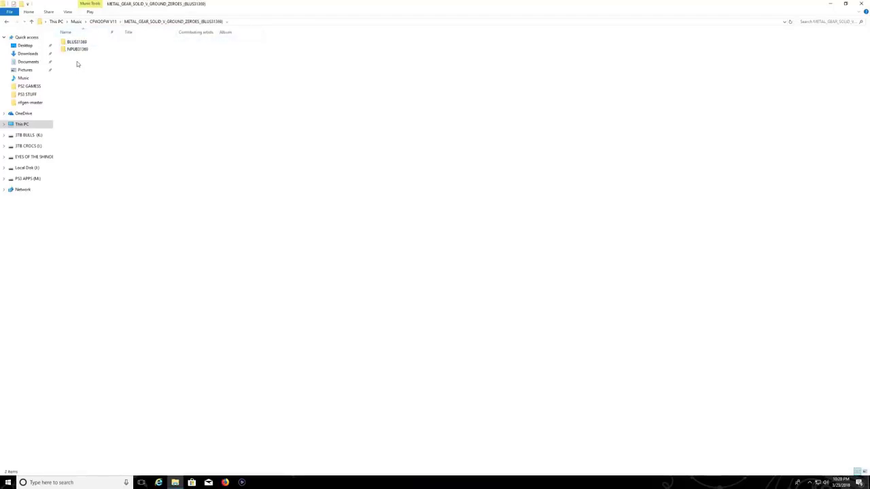
pyautogui.moveTo(76, 62); pyautogui.dragTo(83, 42)
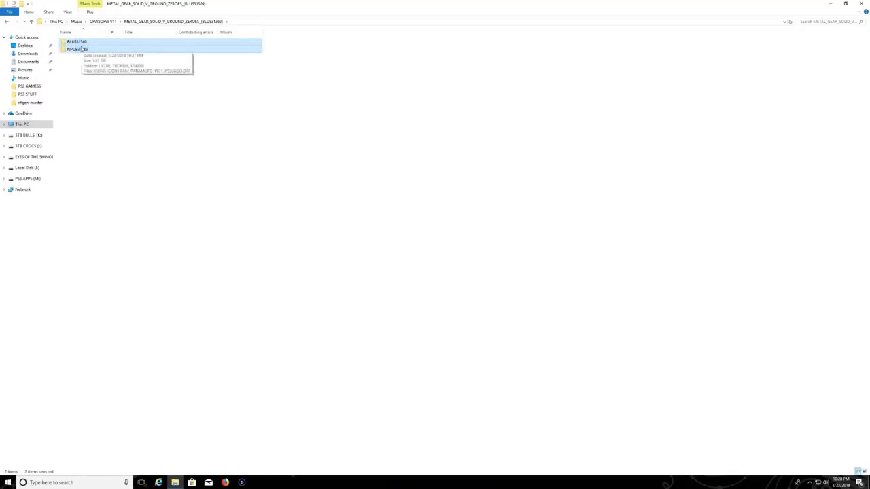
pyautogui.rightClick(81, 49)
pyautogui.click(99, 171)
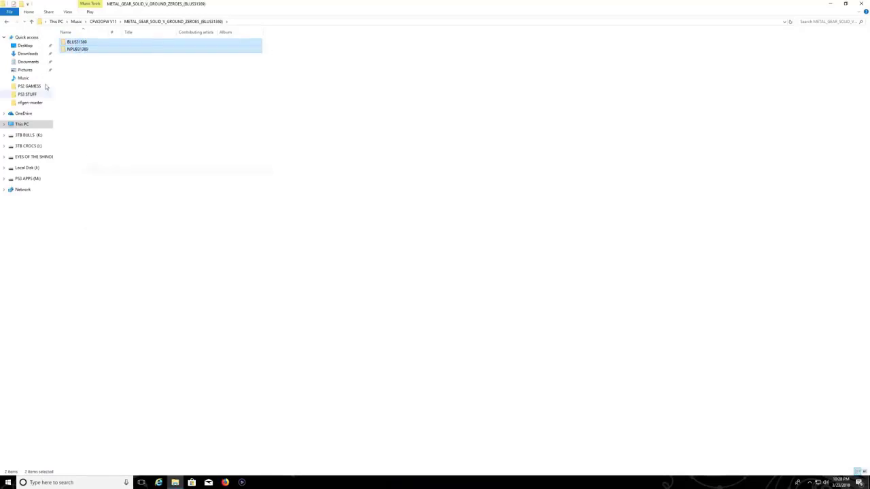
pyautogui.click(7, 23)
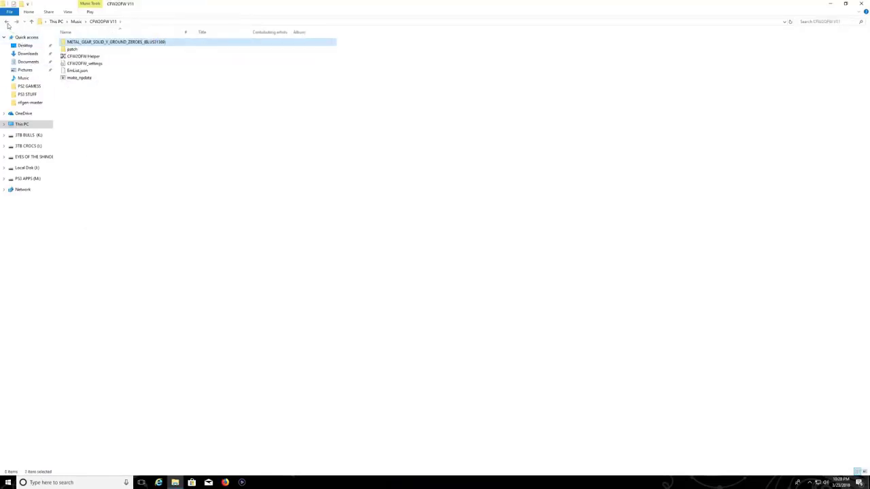
pyautogui.click(7, 22)
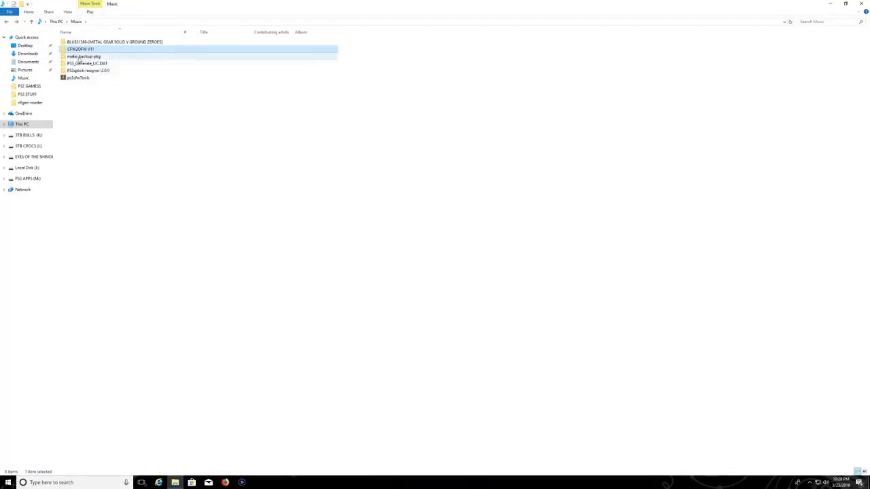
# Paste the BLUS31369 and NPUB31369 folders into make-backup-pkg\make-backup-pkg.
pyautogui.doubleClick(81, 57)
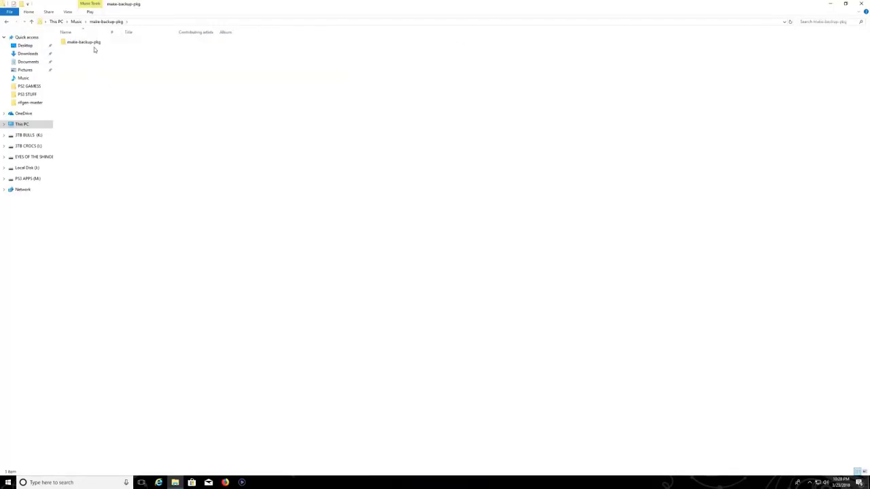
pyautogui.doubleClick(93, 44)
pyautogui.rightClick(92, 81)
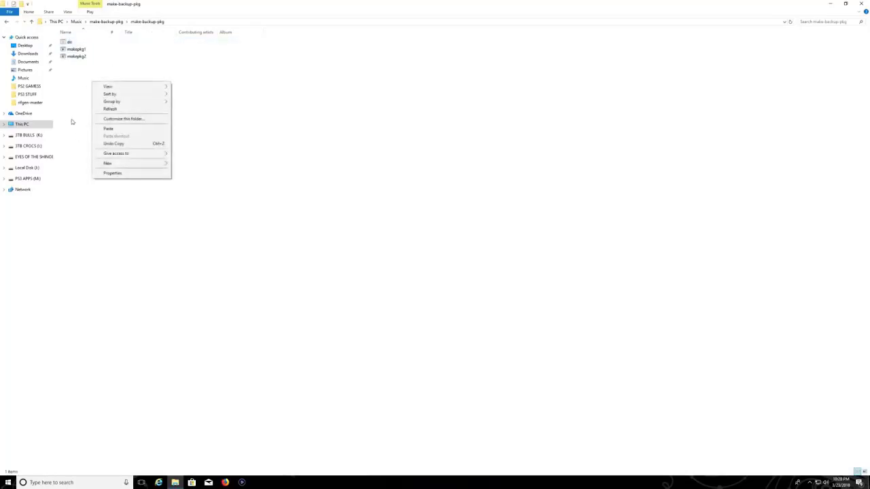
pyautogui.click(100, 128)
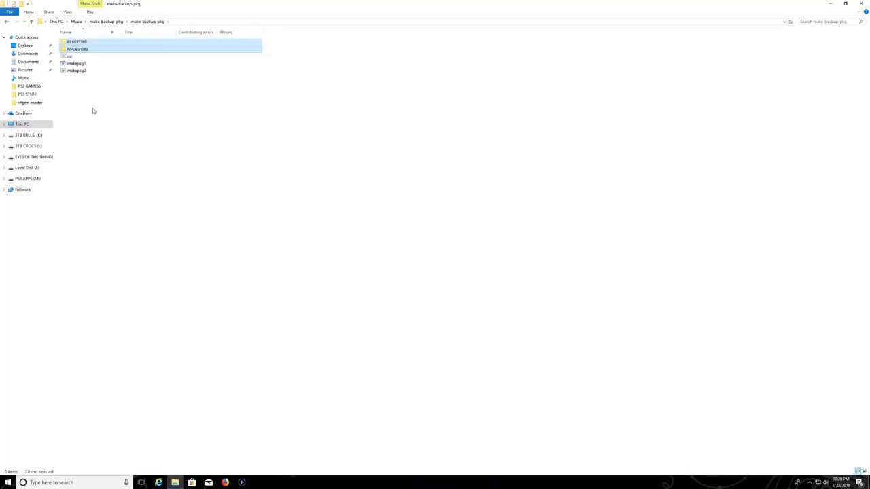
pyautogui.click(93, 111)
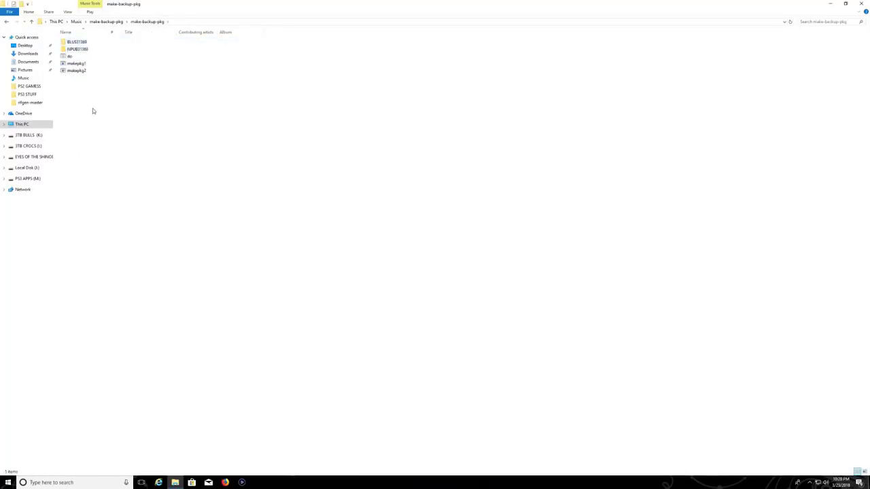
# Run dc to build the NPUB31369 game, patch and LIC pkg files.
pyautogui.doubleClick(70, 59)
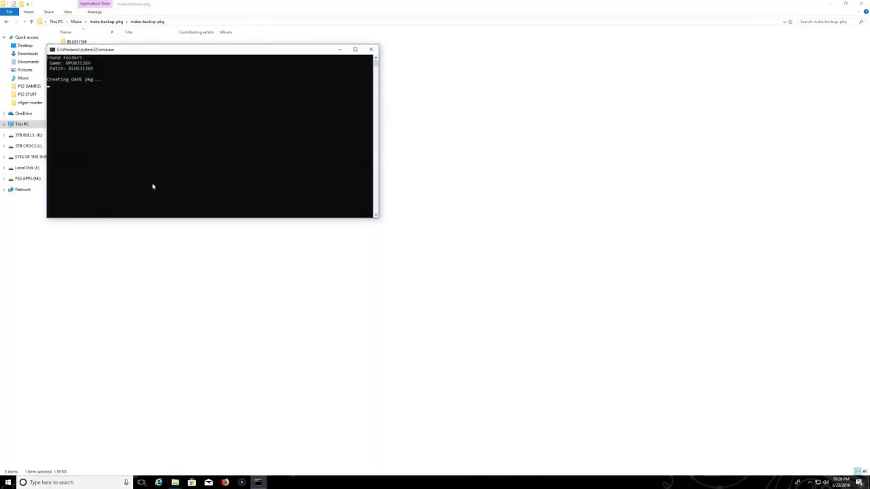
pyautogui.moveTo(113, 57)
pyautogui.mouseDown()
pyautogui.moveTo(178, 76)
pyautogui.moveTo(232, 72)
pyautogui.mouseUp()
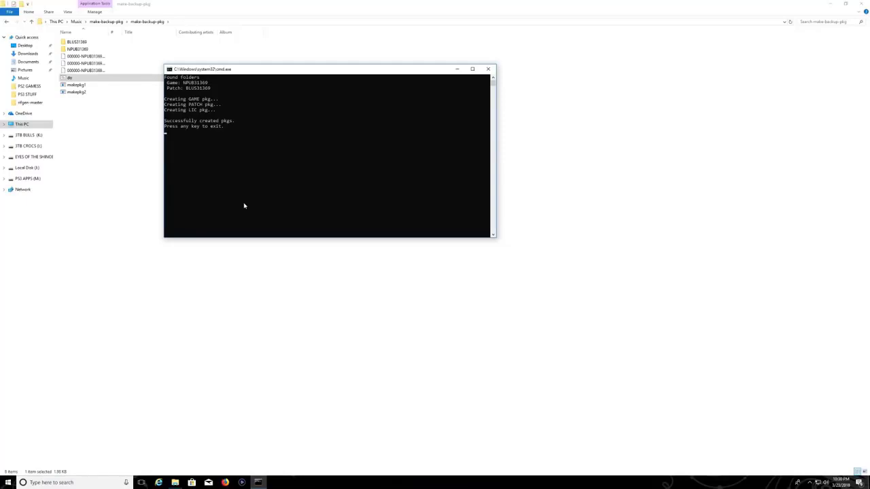
pyautogui.press('Return')
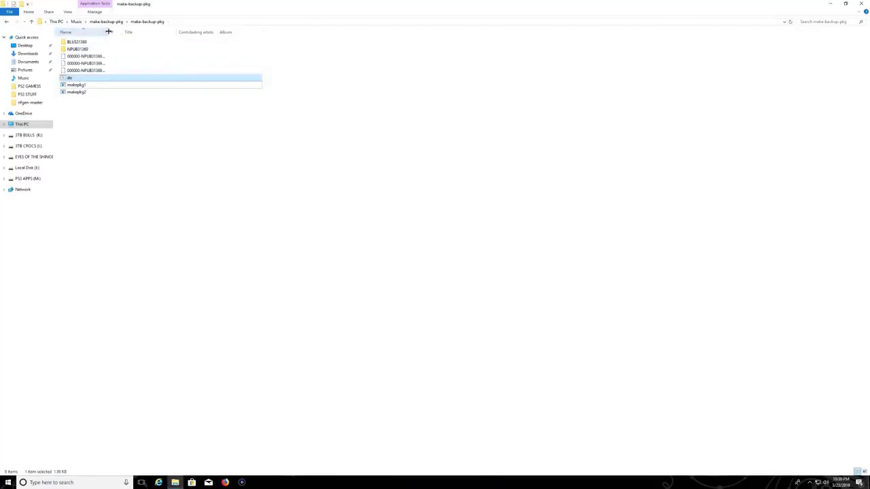
# Cut the three NPUB31369 GAME, PATCH and LIC .pkg files from make-backup-pkg.
pyautogui.moveTo(109, 32); pyautogui.dragTo(178, 32)
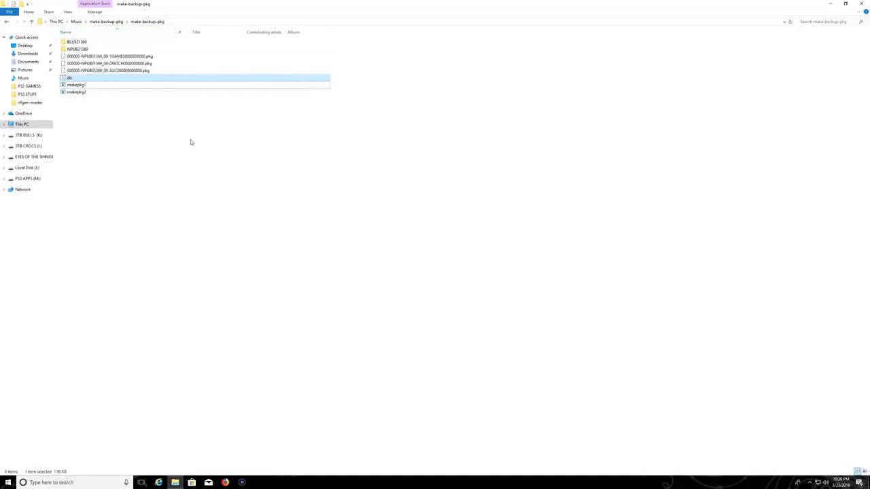
pyautogui.press('Down')
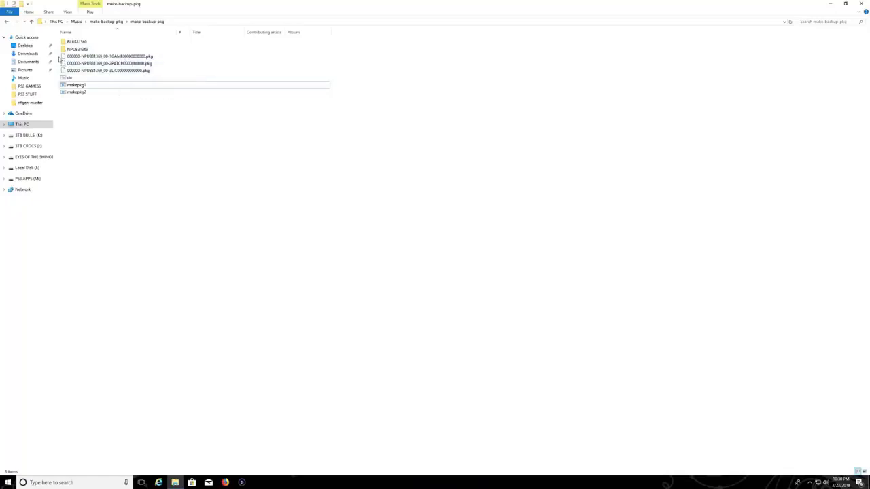
pyautogui.moveTo(60, 53); pyautogui.dragTo(87, 71)
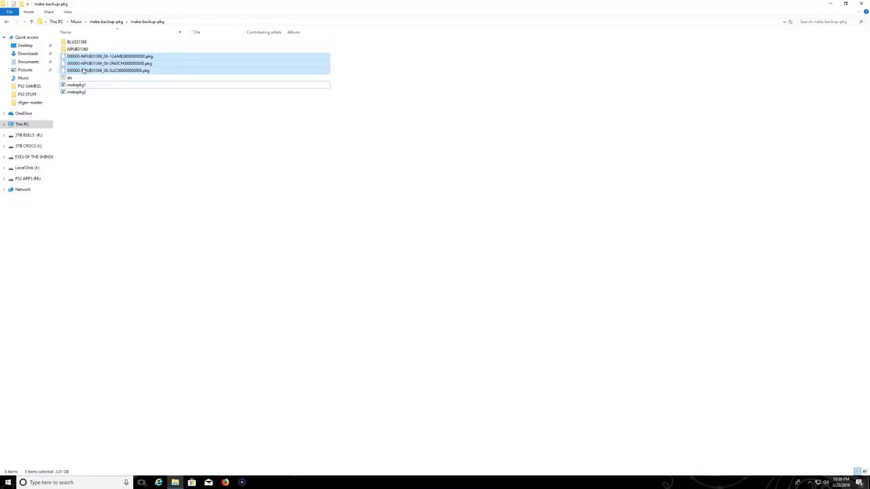
pyautogui.rightClick(82, 70)
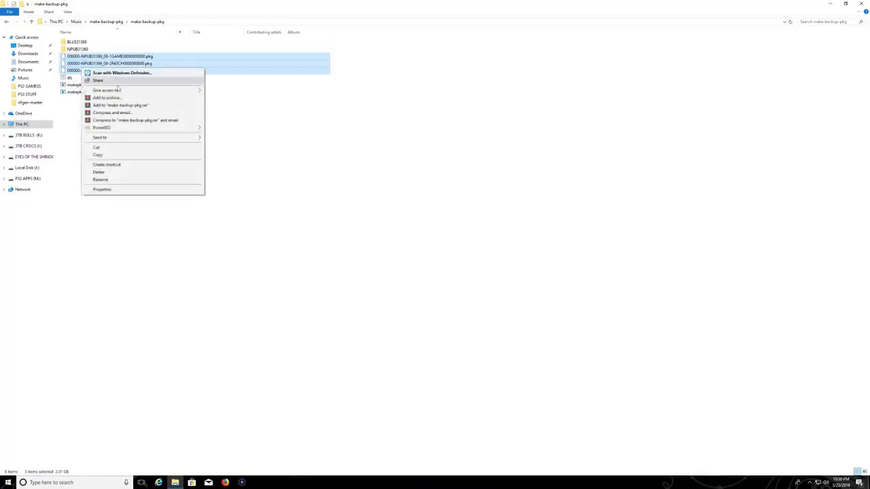
pyautogui.click(98, 148)
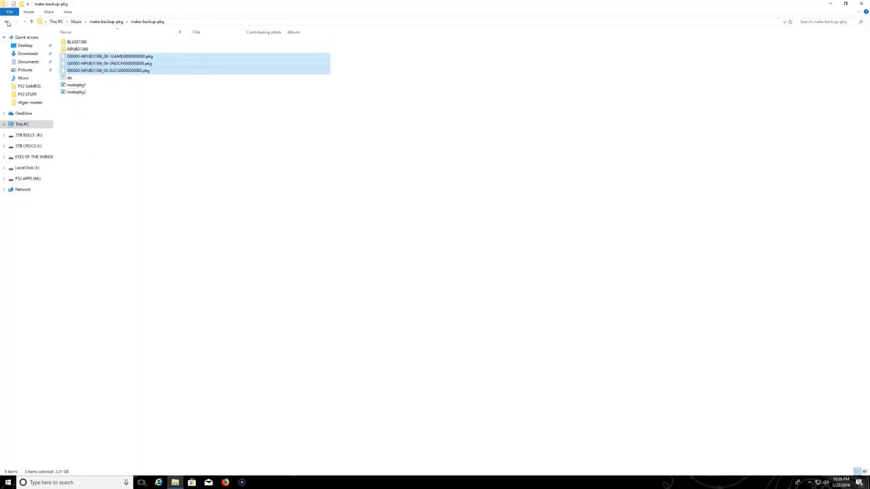
# Paste the three packages into rifgen-master inside PS3xploit-resigner-2.0.0.
pyautogui.click(7, 22)
pyautogui.click(6, 23)
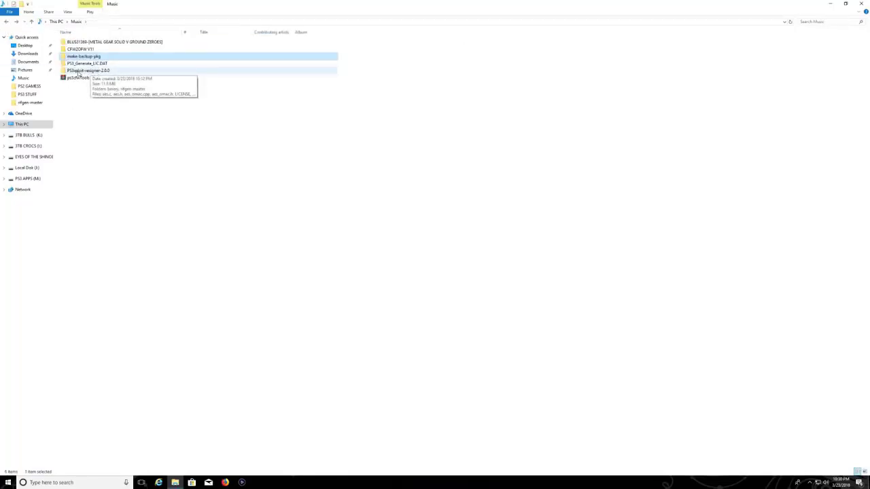
pyautogui.doubleClick(97, 71)
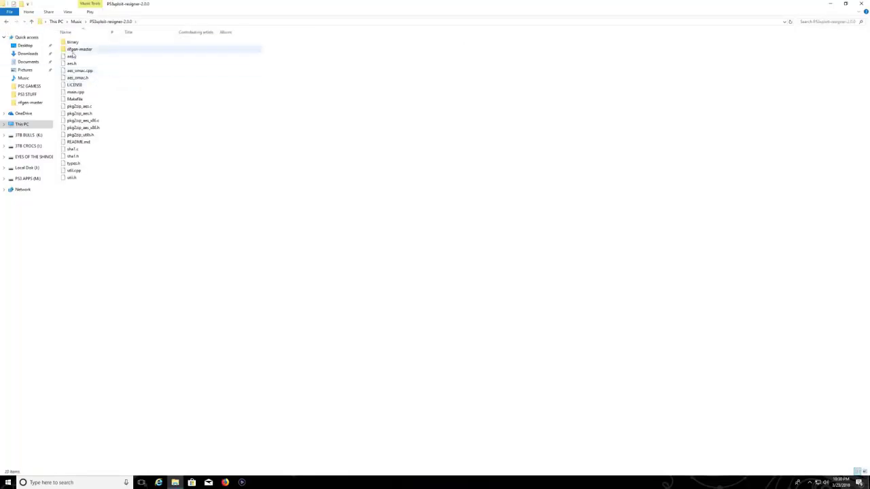
pyautogui.doubleClick(80, 49)
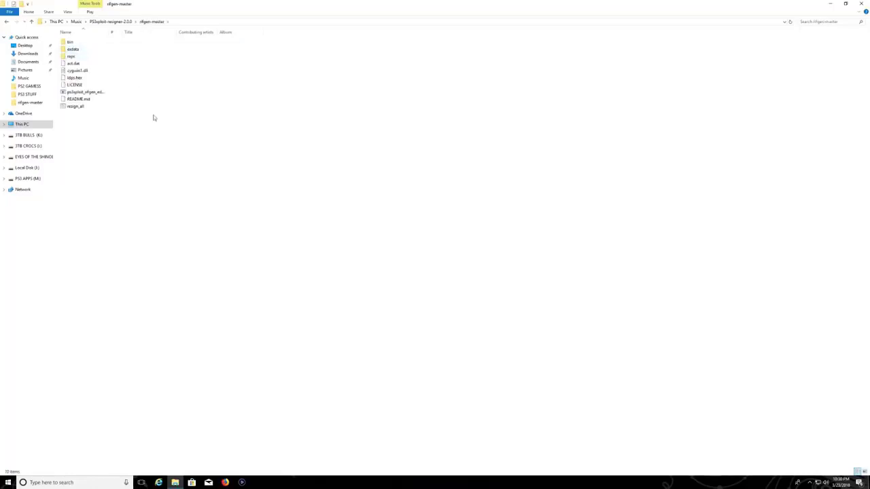
pyautogui.rightClick(124, 136)
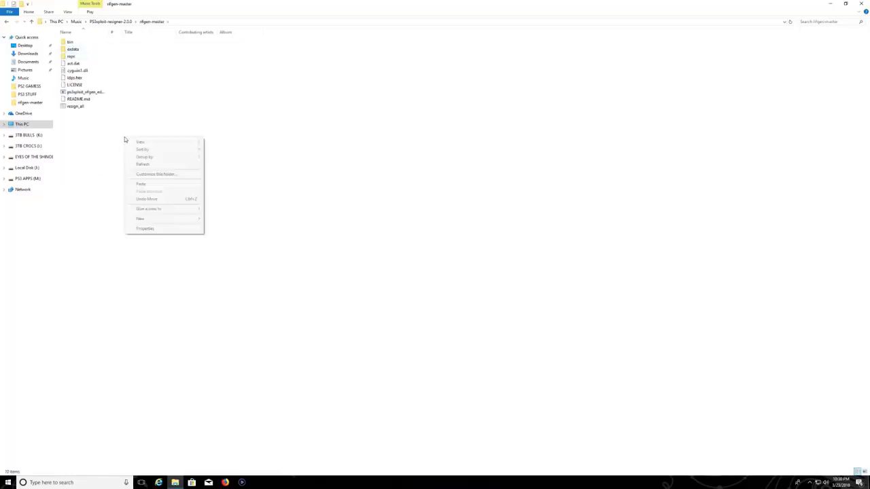
pyautogui.click(142, 185)
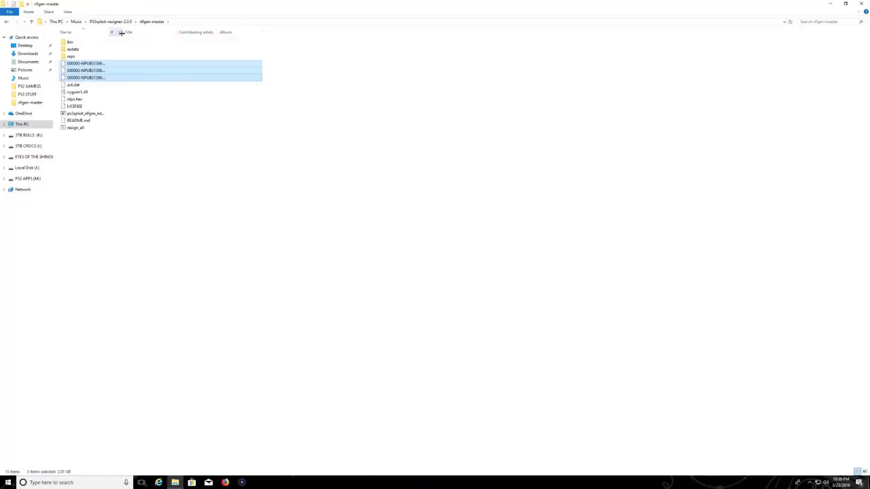
pyautogui.moveTo(123, 29); pyautogui.dragTo(181, 29)
pyautogui.click(153, 174)
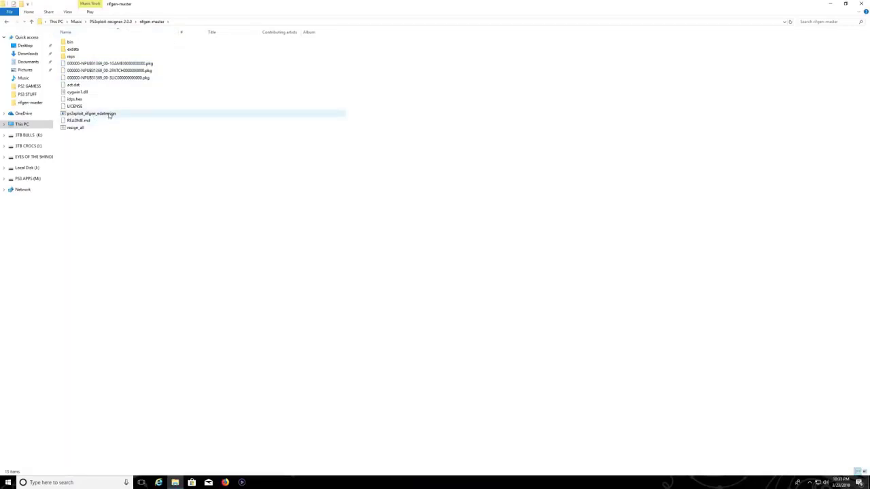
# Resign the GAME package with edatresign and delete the unsigned original.
pyautogui.moveTo(105, 115)
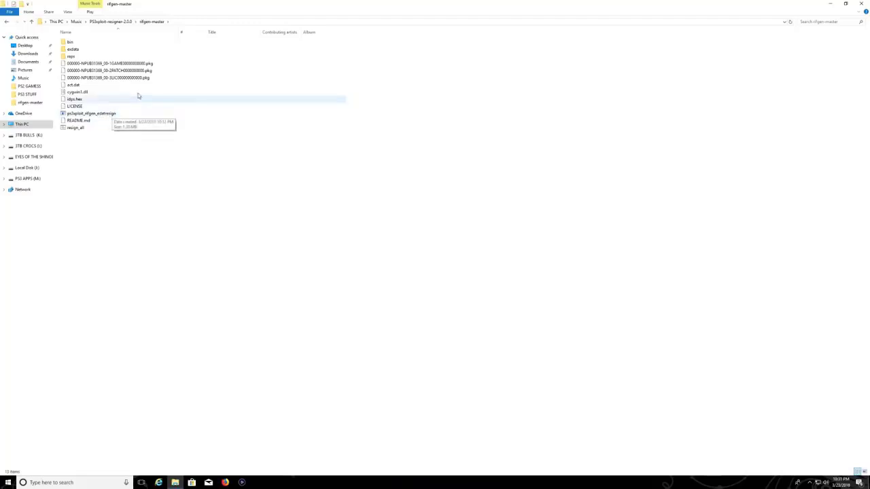
pyautogui.moveTo(117, 64)
pyautogui.mouseDown()
pyautogui.moveTo(150, 80)
pyautogui.moveTo(133, 108)
pyautogui.moveTo(109, 116)
pyautogui.mouseUp()
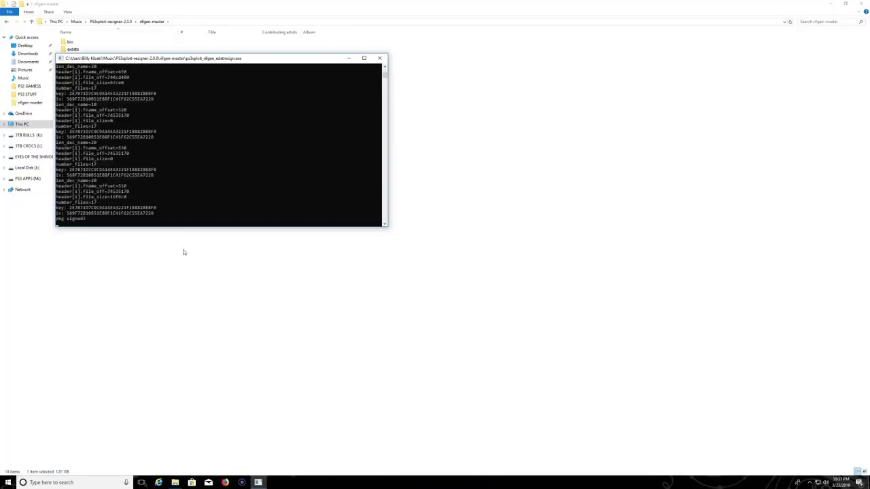
pyautogui.click(380, 59)
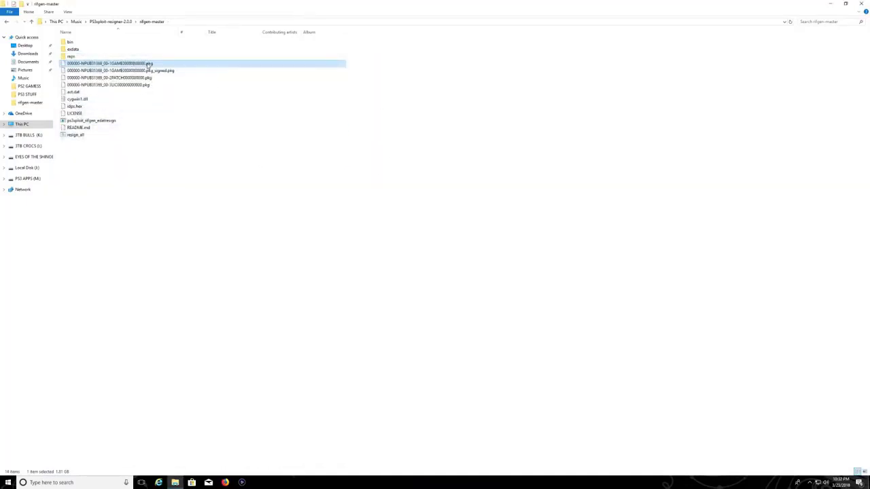
pyautogui.rightClick(148, 64)
pyautogui.click(164, 183)
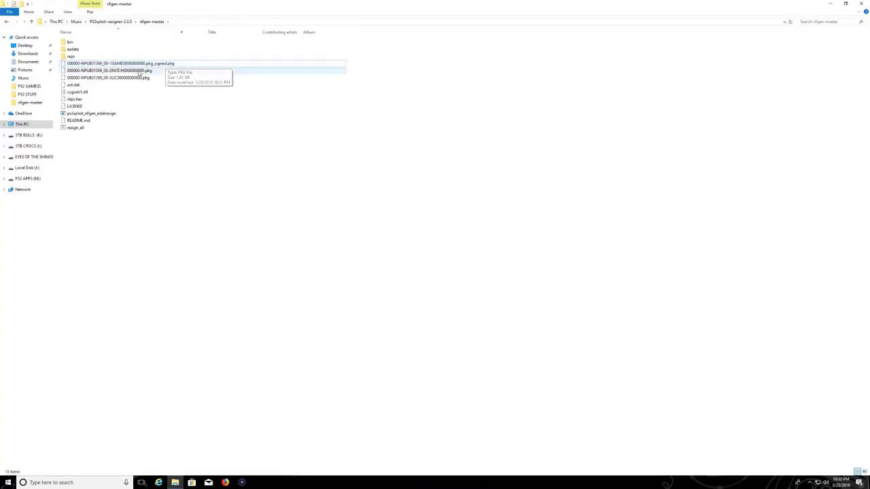
# Resign the PATCH package with edatresign and delete the unsigned original.
pyautogui.moveTo(127, 71)
pyautogui.mouseDown()
pyautogui.moveTo(124, 115)
pyautogui.moveTo(117, 116)
pyautogui.mouseUp()
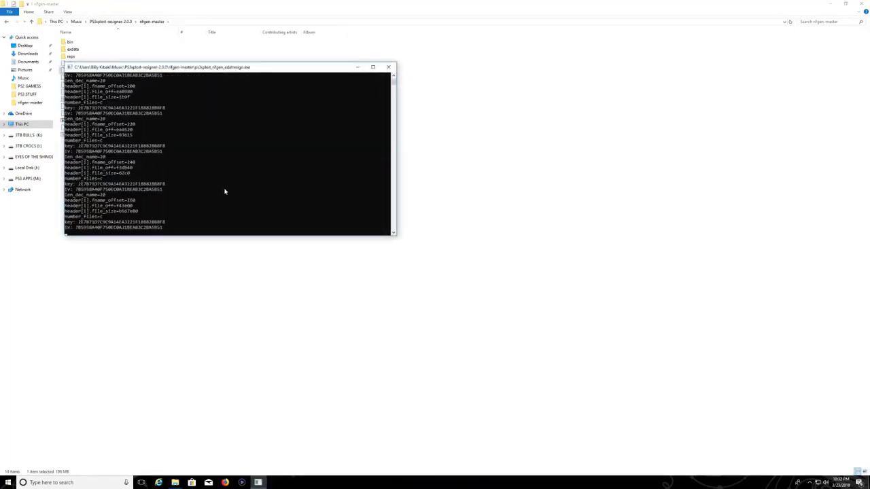
pyautogui.click(388, 67)
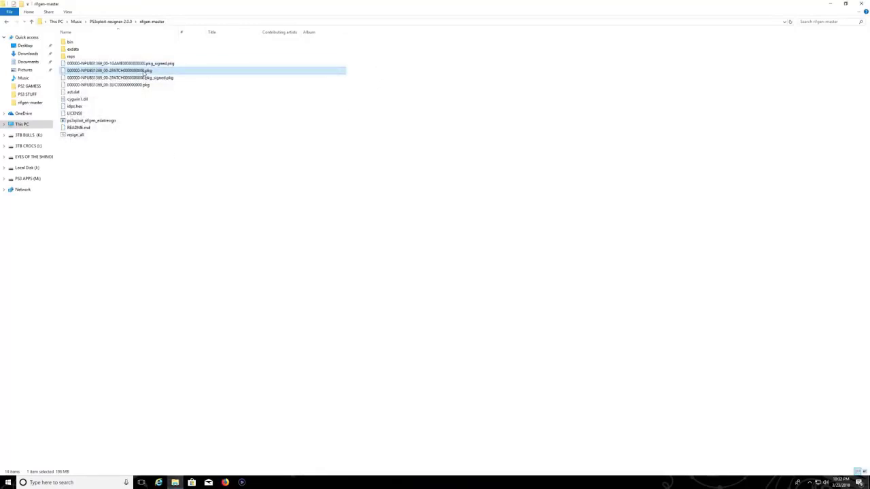
pyautogui.rightClick(145, 73)
pyautogui.click(173, 191)
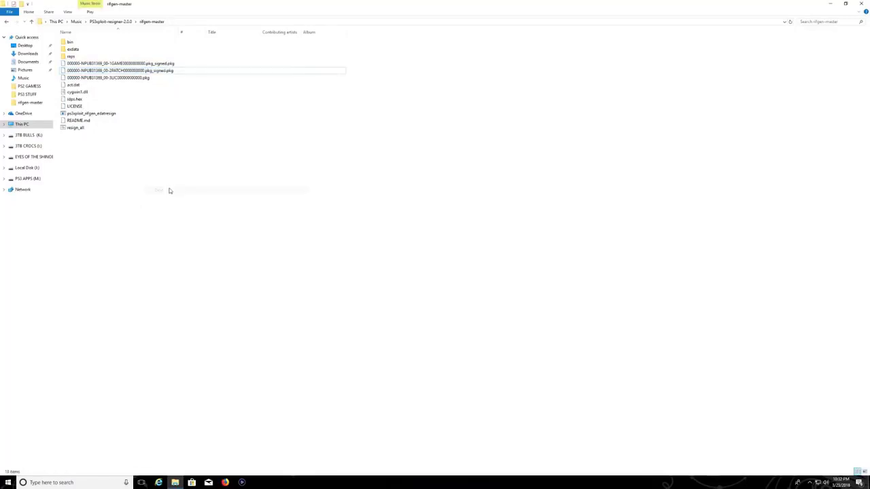
# Resign the LIC package, delete the unsigned original, and select the three _signed.pkg files.
pyautogui.click(127, 79)
pyautogui.moveTo(128, 79)
pyautogui.mouseDown()
pyautogui.moveTo(134, 102)
pyautogui.moveTo(119, 114)
pyautogui.mouseUp()
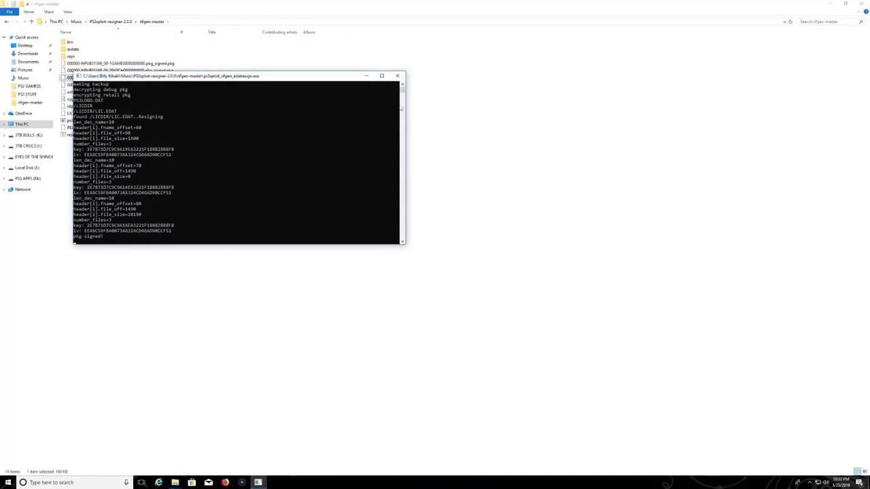
pyautogui.click(398, 76)
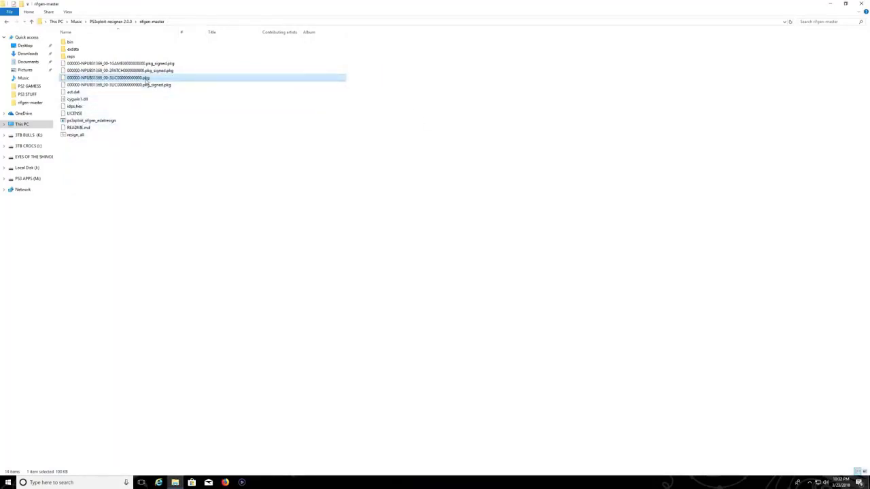
pyautogui.rightClick(144, 80)
pyautogui.click(224, 200)
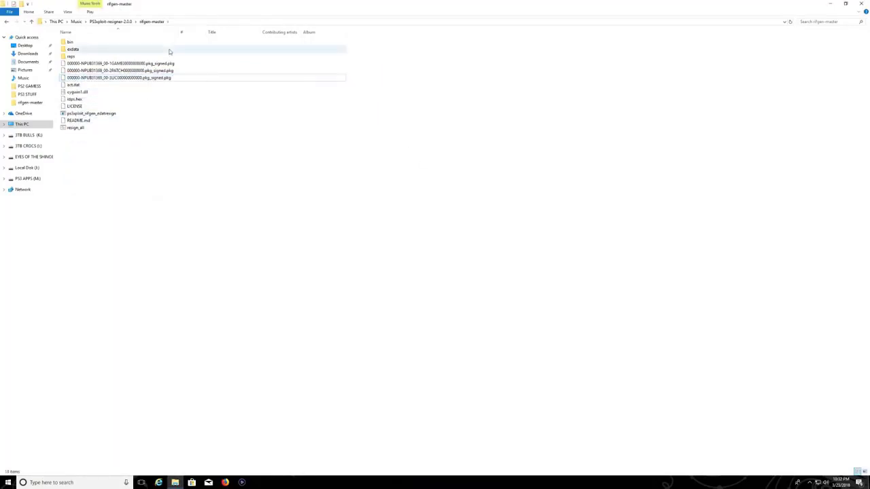
pyautogui.click(162, 80)
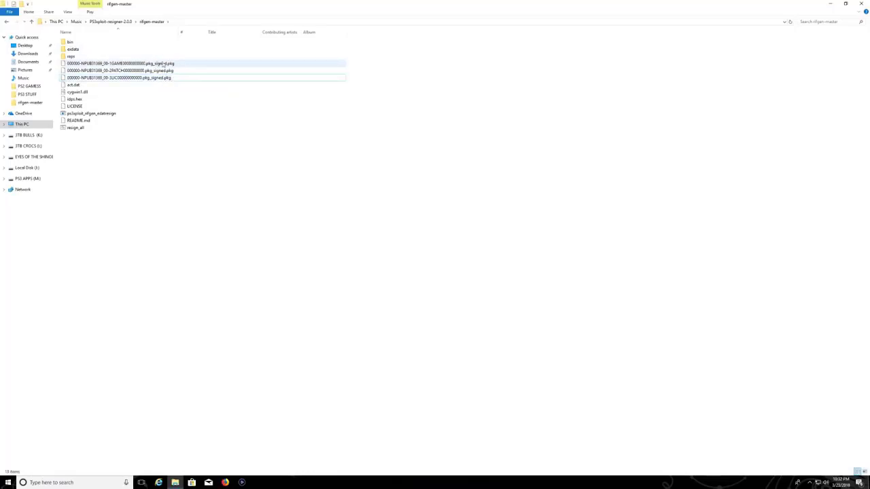
pyautogui.moveTo(243, 120); pyautogui.dragTo(154, 90)
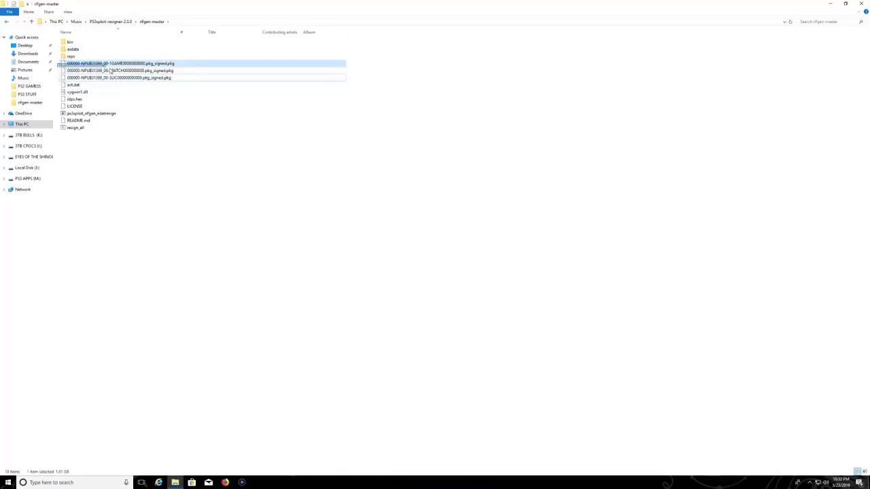
# Move the three signed NPUB31369 PKG files onto the PS3 APPS (M:) drive.
pyautogui.rightClick(123, 72)
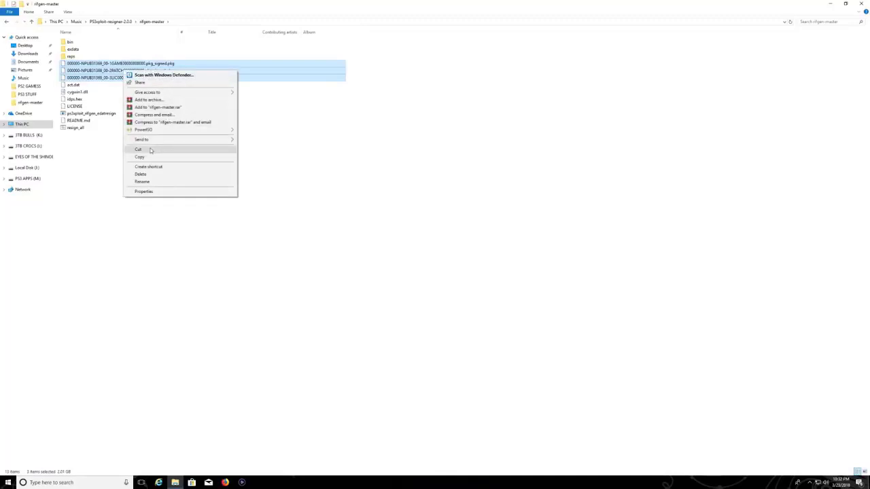
pyautogui.click(141, 150)
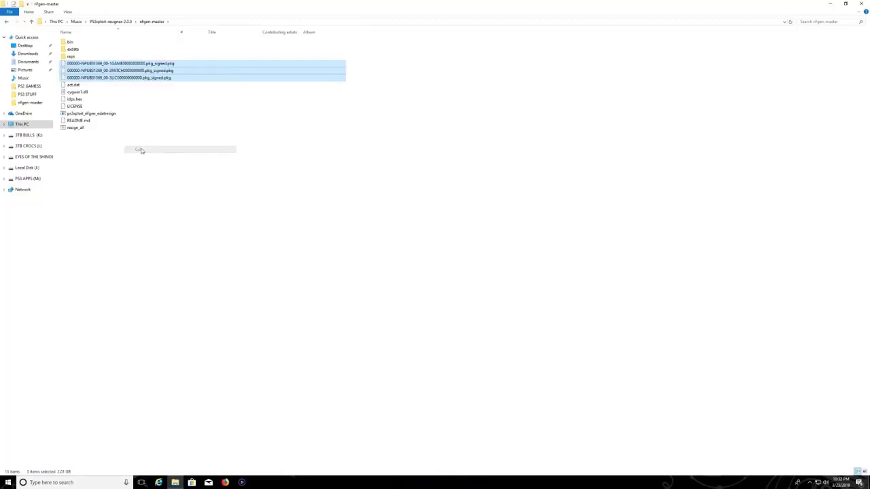
pyautogui.rightClick(34, 181)
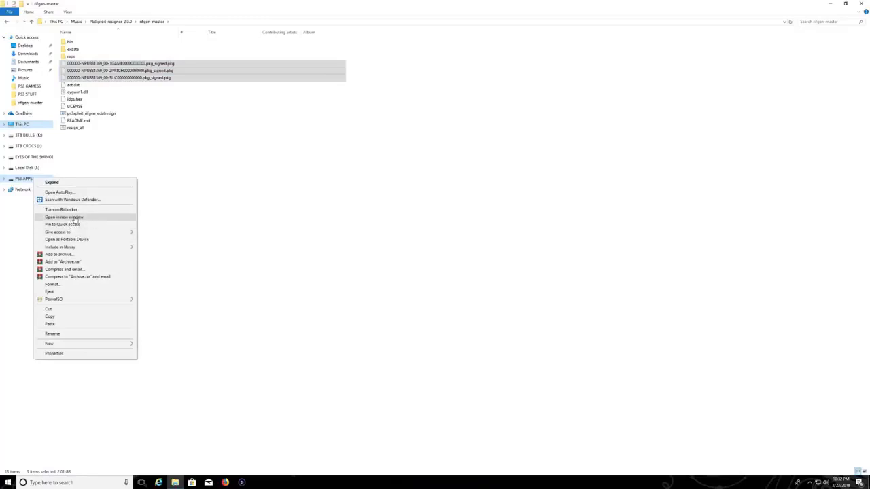
pyautogui.click(76, 218)
pyautogui.rightClick(447, 169)
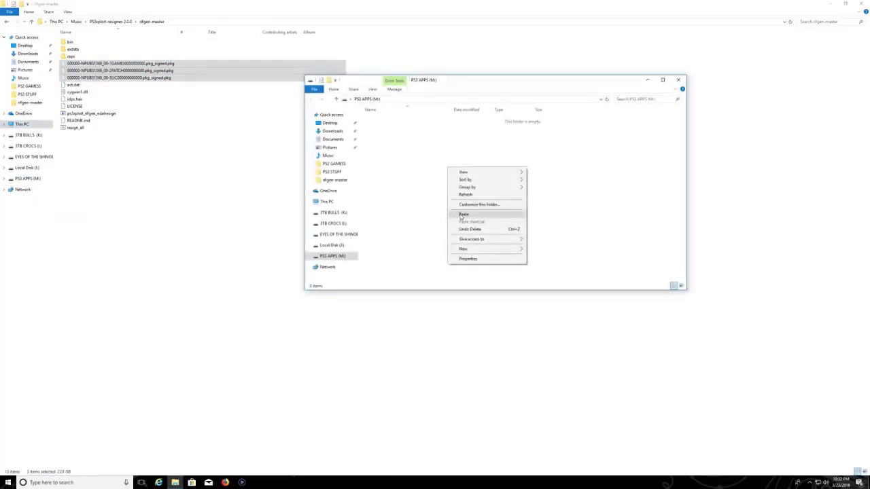
pyautogui.click(462, 215)
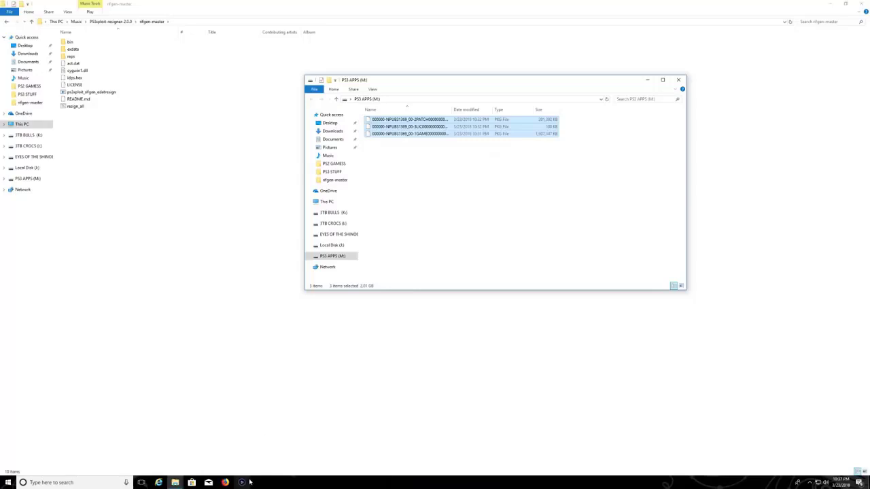
# Safely eject the PS3 APPS (M:) drive.
pyautogui.click(247, 483)
pyautogui.click(427, 222)
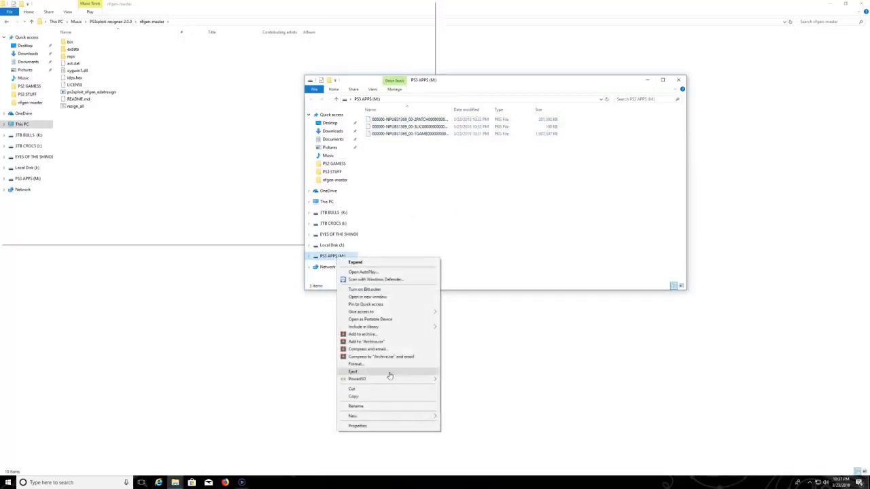
pyautogui.rightClick(337, 260)
pyautogui.click(360, 375)
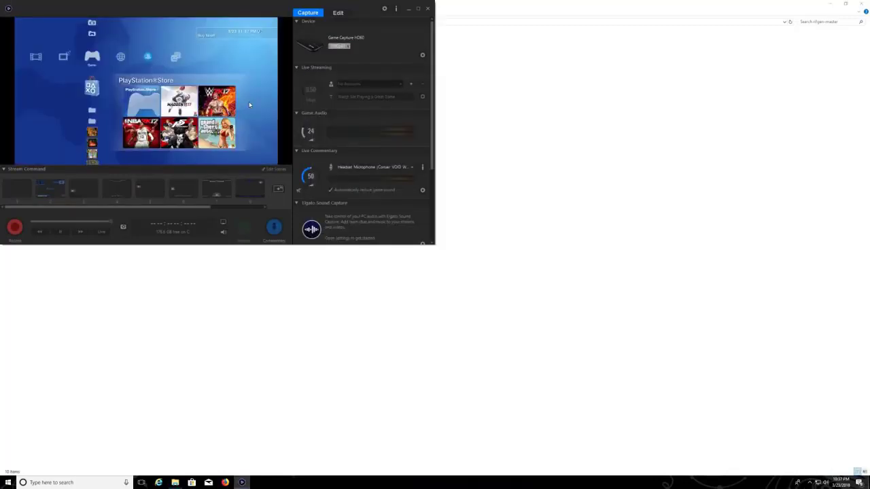
# Fill the screen with the PS3 preview, sidebar hidden, and close the PS3 browser to the HAN Toolbox.
pyautogui.doubleClick(250, 105)
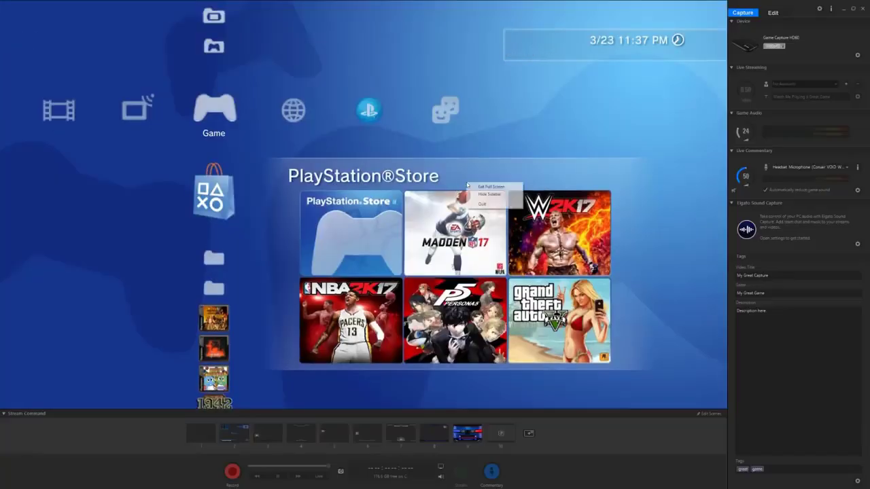
pyautogui.click(489, 194)
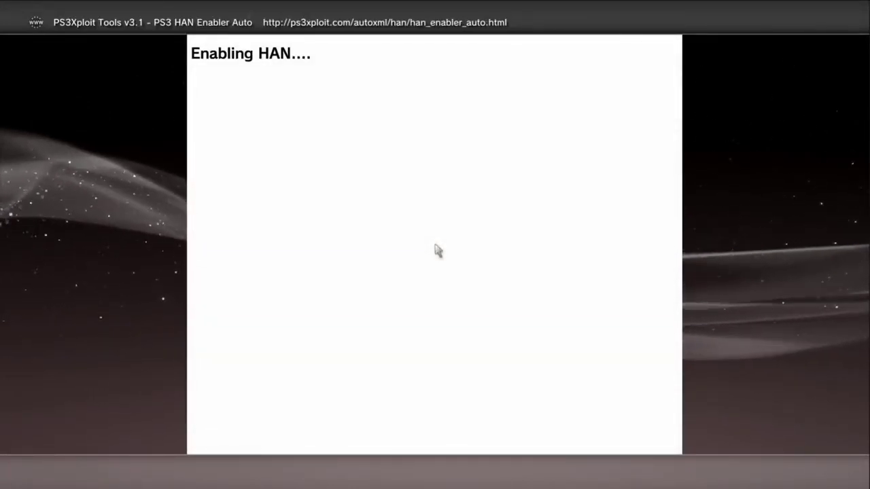
pyautogui.press('Escape')
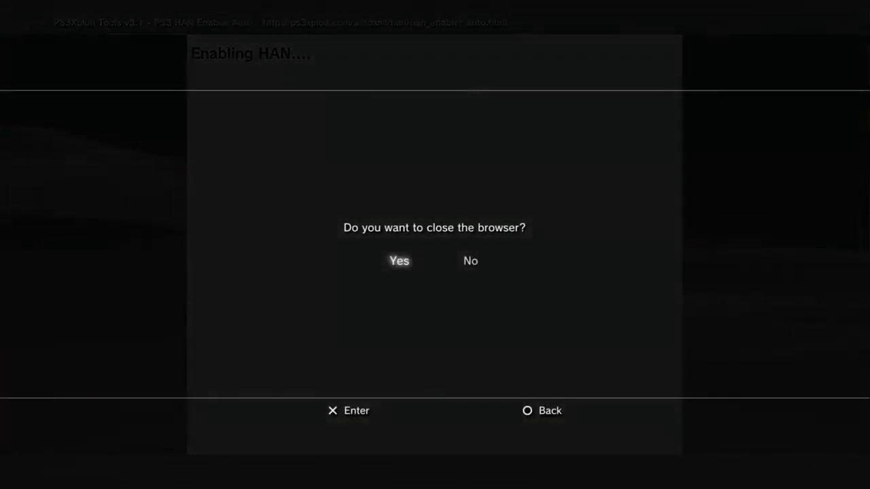
pyautogui.press('Return')
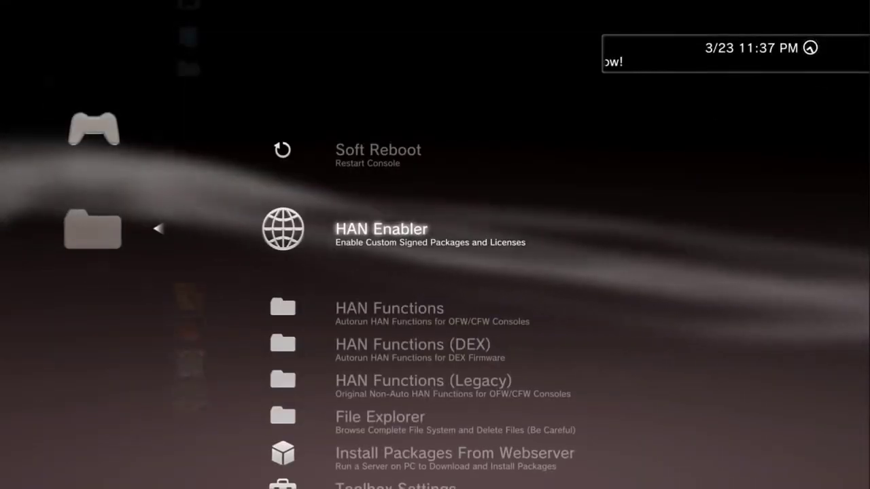
# Install the 1863 MB 1GAME package via Package Manager > Install Package Files > Standard.
pyautogui.press('Escape')
pyautogui.press('Up')
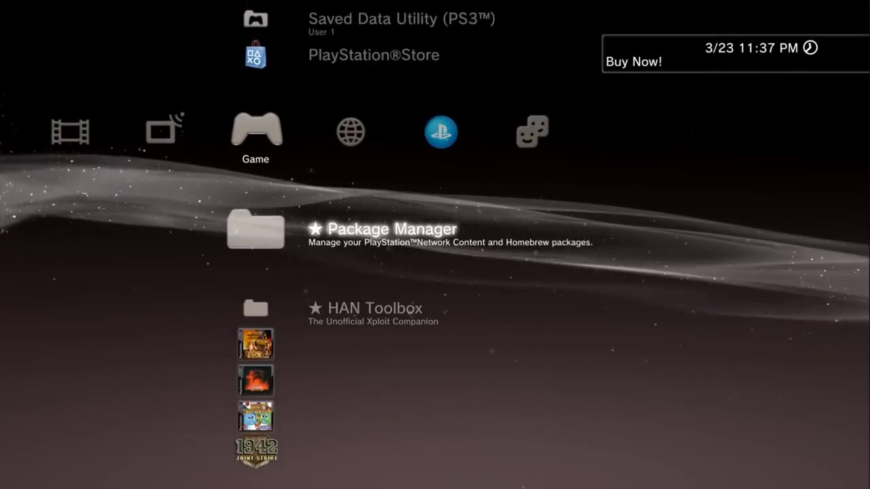
pyautogui.press('Return')
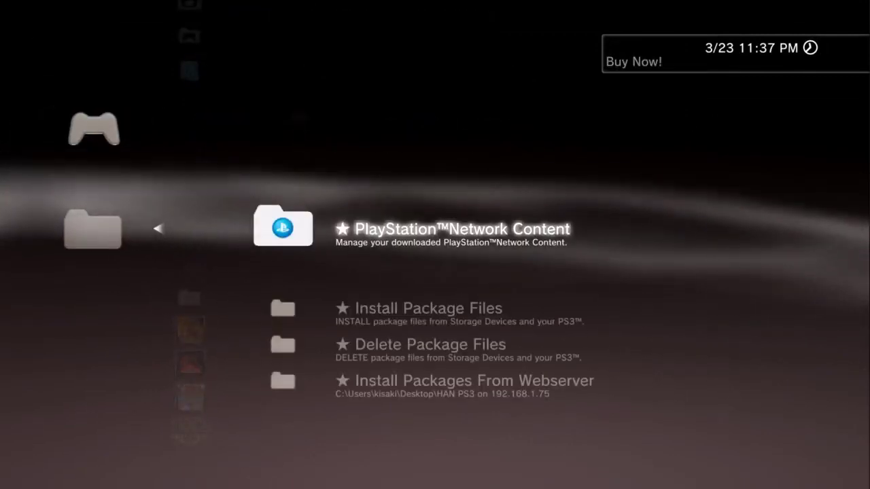
pyautogui.press('Down')
pyautogui.press('Return')
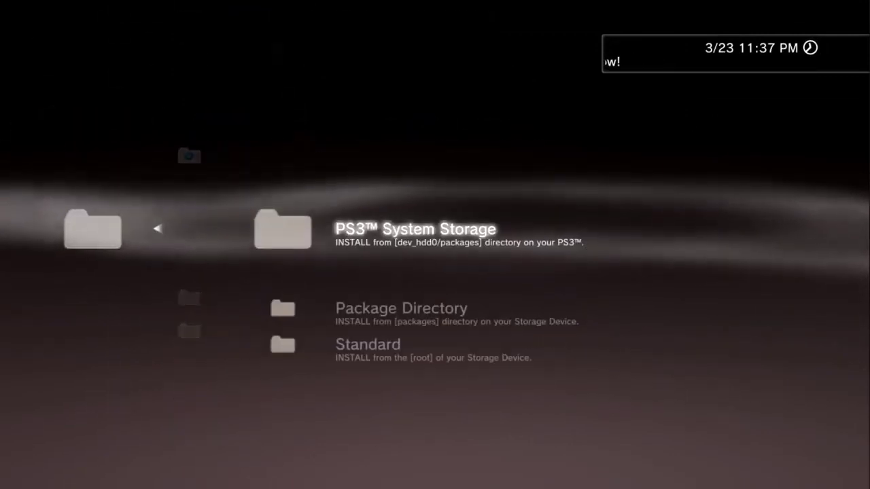
pyautogui.press('Down')
pyautogui.press('Down')
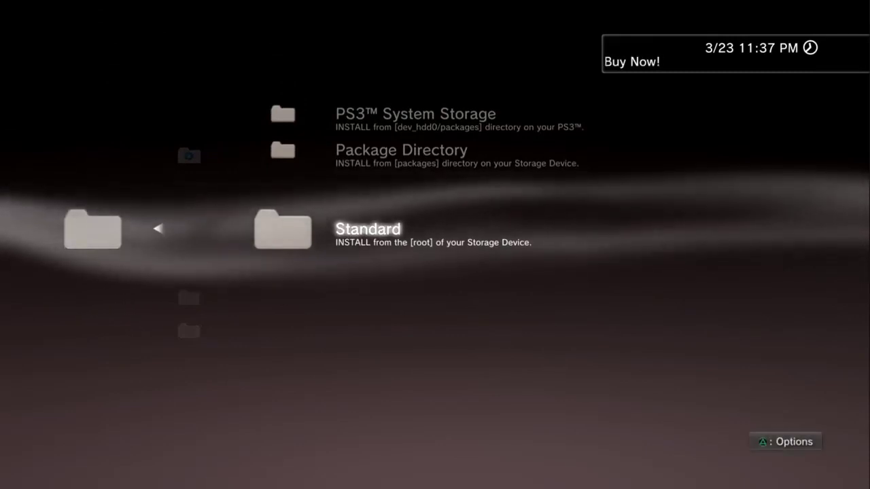
pyautogui.press('Return')
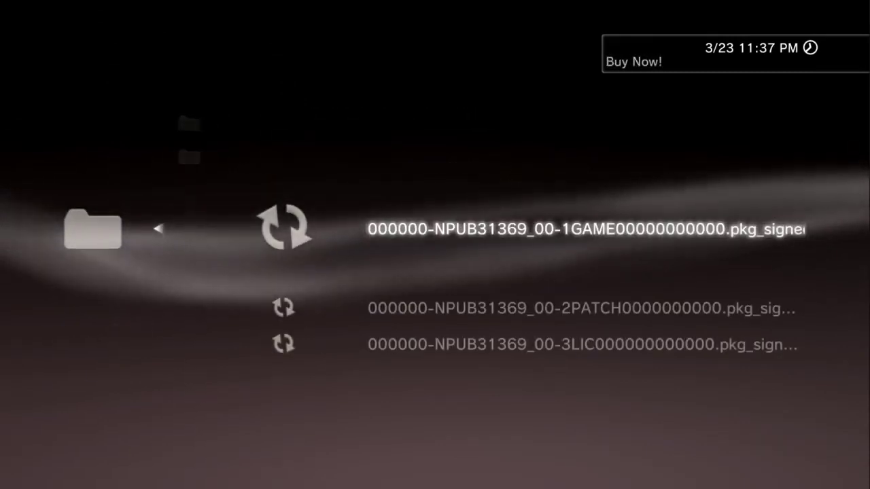
pyautogui.press('Down')
pyautogui.press('Down')
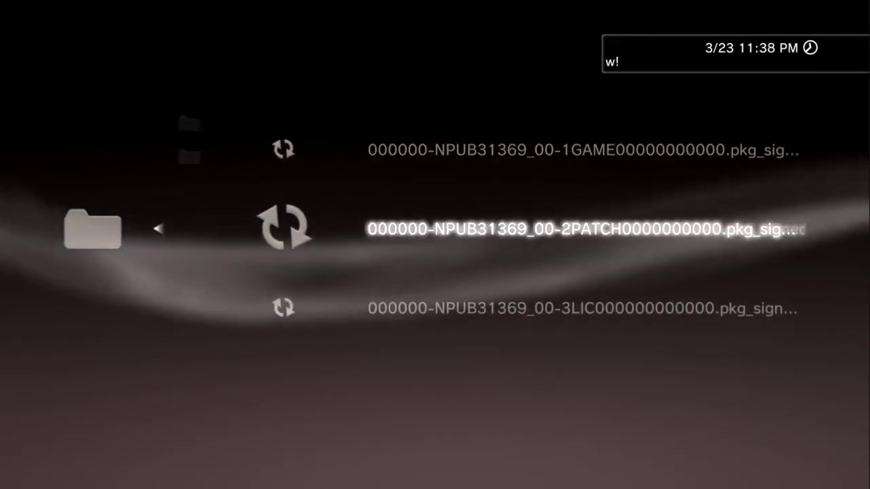
pyautogui.press('Up')
pyautogui.press('Up')
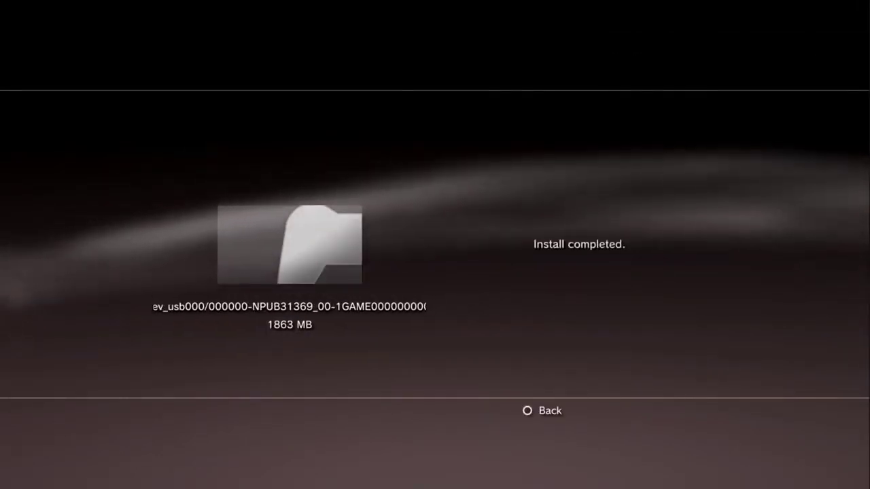
pyautogui.press('Escape')
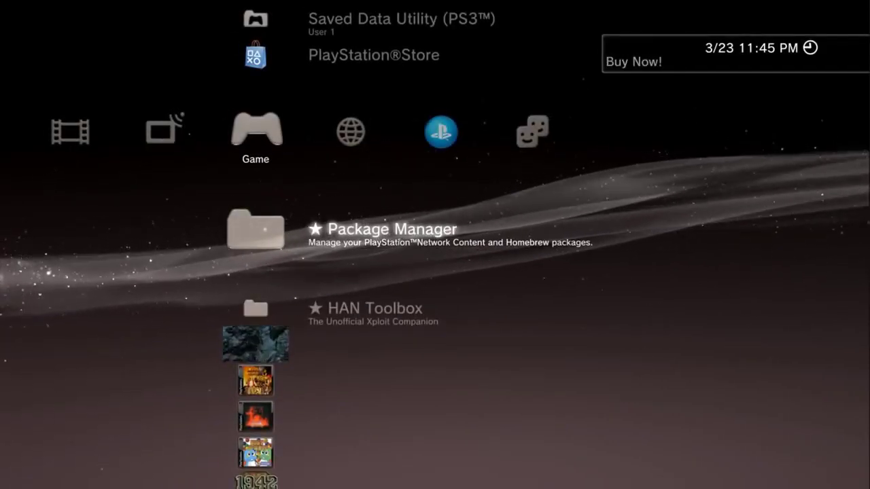
# Install the signed 2PATCH package (197 MB) from Package Manager's Standard list.
pyautogui.press('Return')
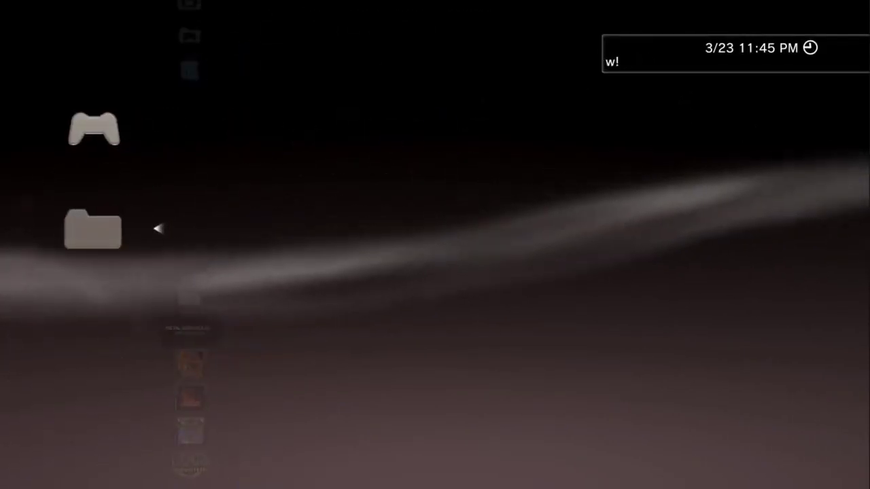
pyautogui.press('Down')
pyautogui.press('Return')
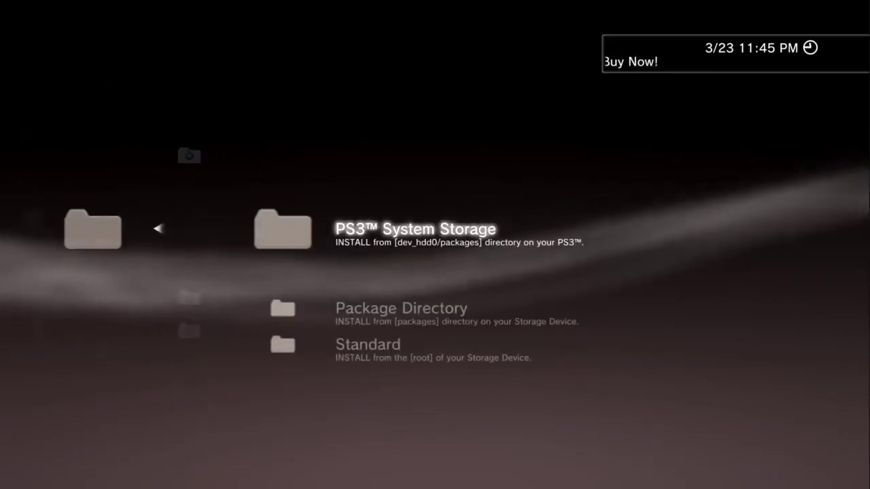
pyautogui.press('Down')
pyautogui.press('Down')
pyautogui.press('Return')
pyautogui.press('Down')
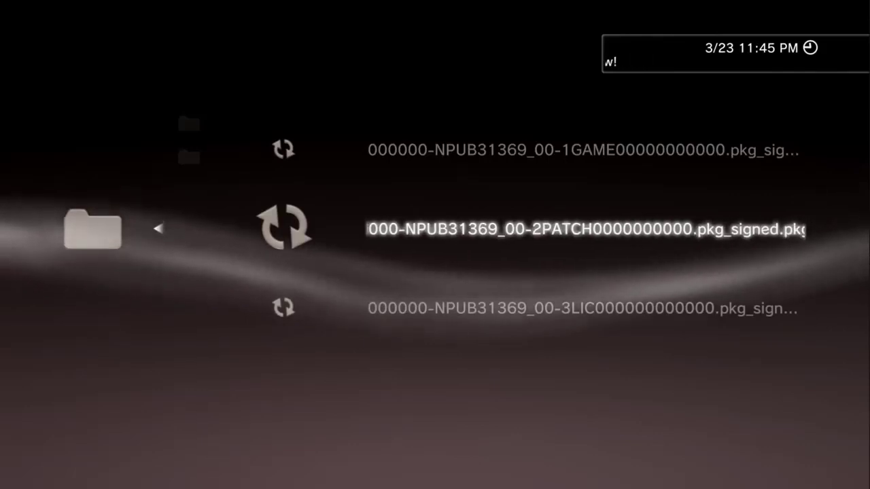
pyautogui.press('Return')
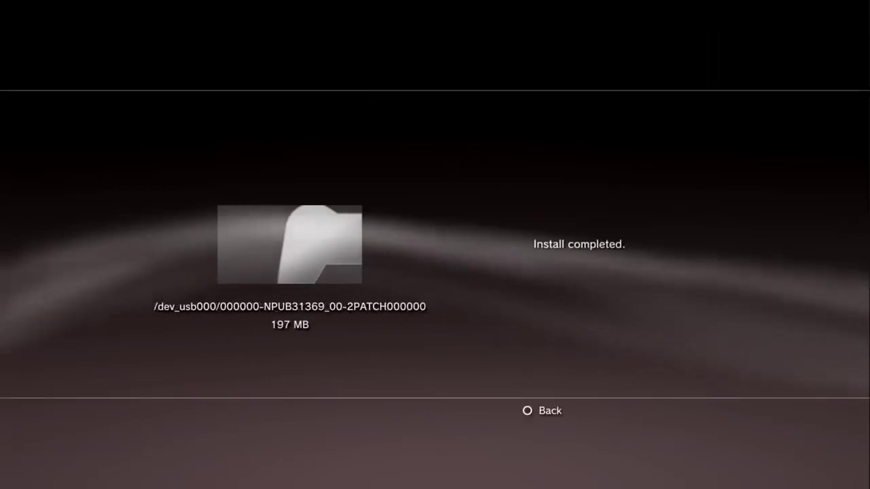
pyautogui.press('Escape')
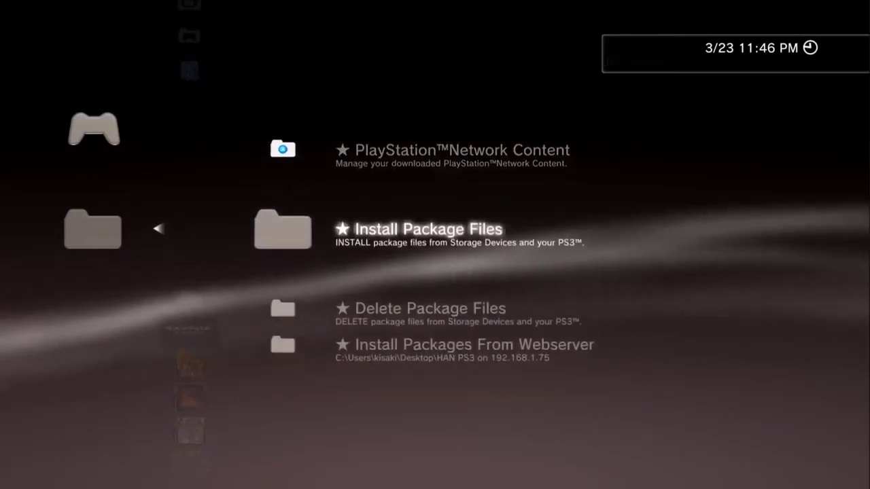
# Install the signed 3LIC license package (100 KB) the same way.
pyautogui.press('Down')
pyautogui.press('Return')
pyautogui.press('Down')
pyautogui.press('Return')
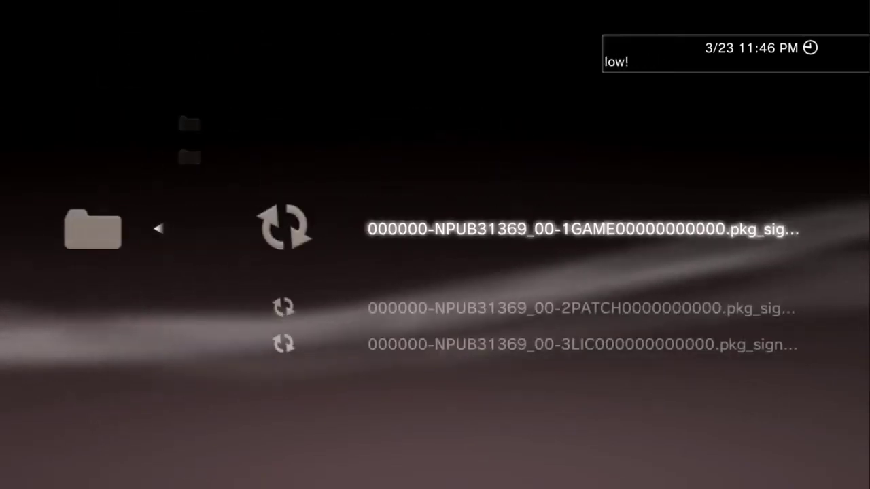
pyautogui.press('Down')
pyautogui.press('Down')
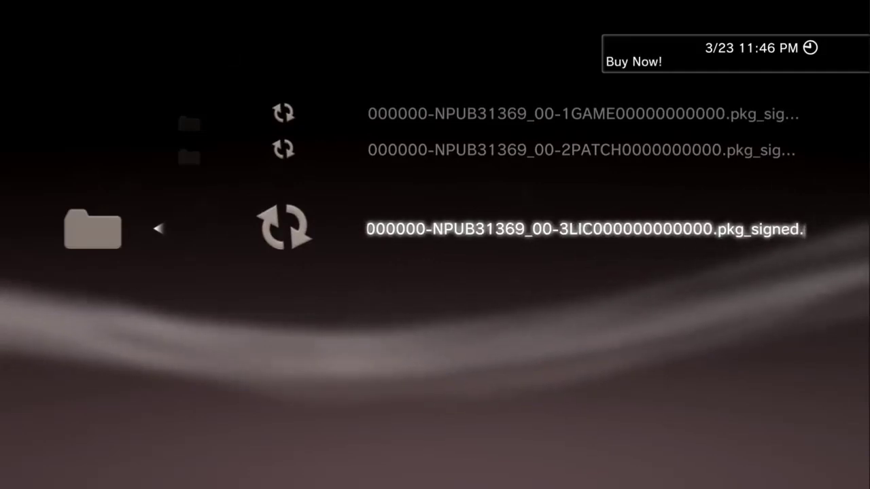
pyautogui.press('Return')
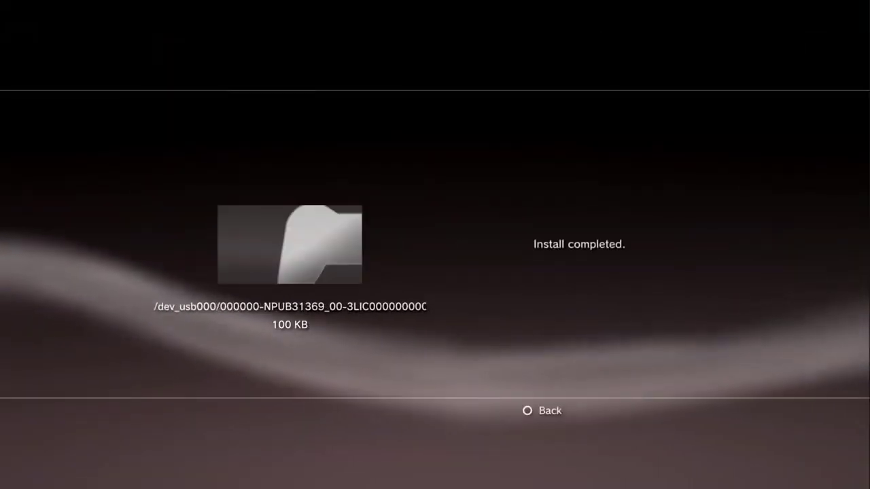
# Return to the XMB game list and turn down the Game Audio level, keeping the preview full-screen.
pyautogui.press('Escape')
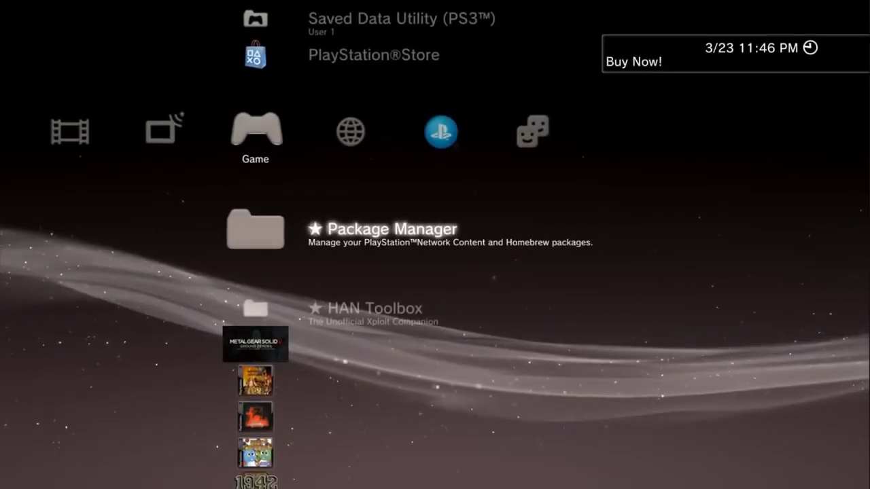
pyautogui.press('Down')
pyautogui.press('Down')
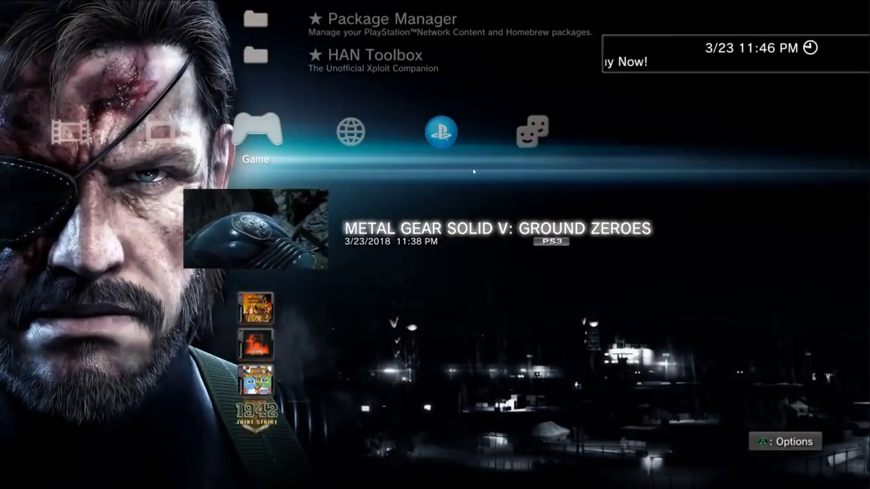
pyautogui.rightClick(474, 170)
pyautogui.click(483, 181)
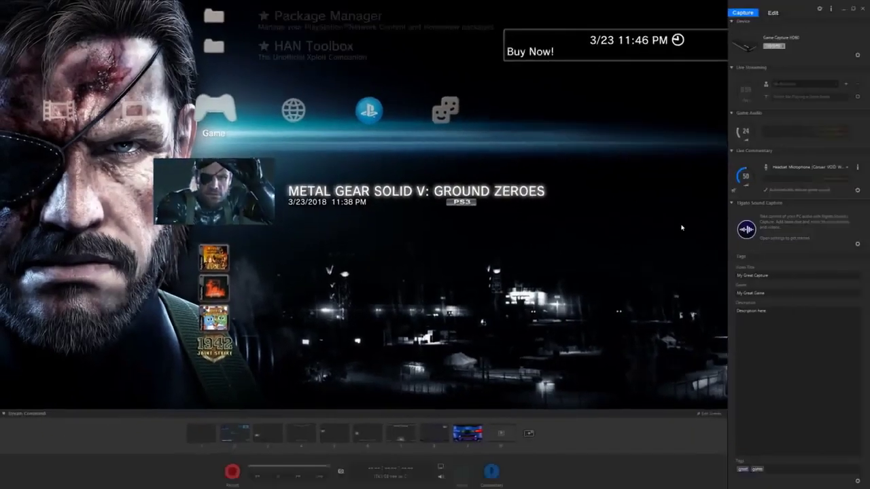
pyautogui.click(738, 138)
pyautogui.rightClick(651, 182)
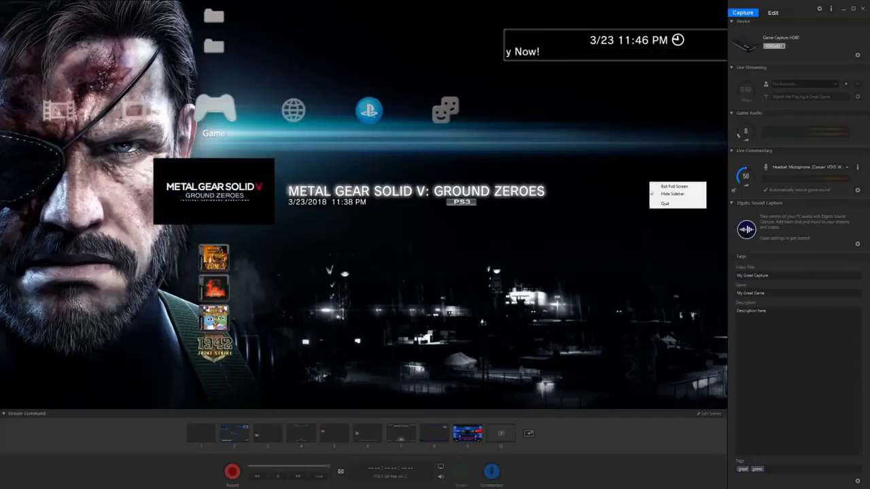
pyautogui.click(673, 194)
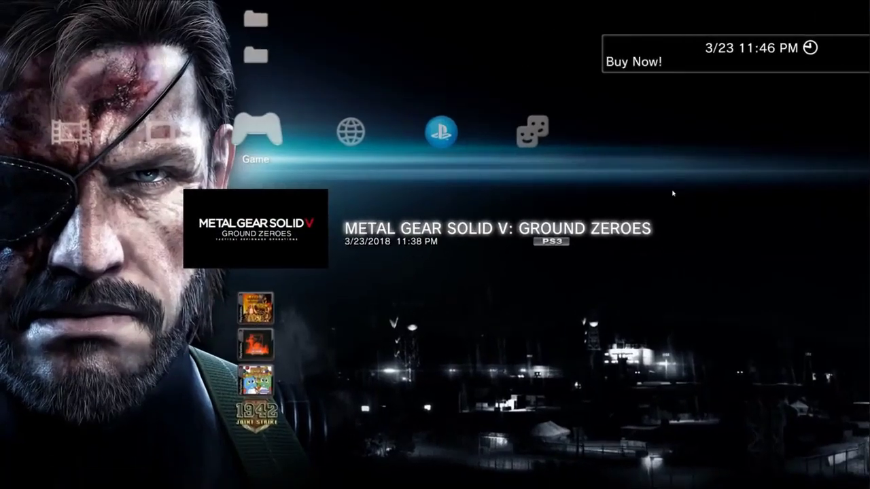